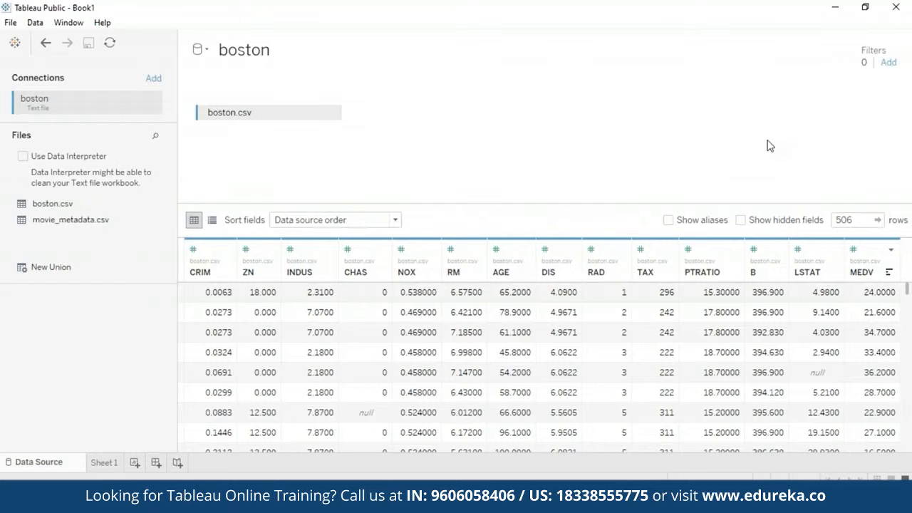
# Step: Replace the title of Sheet 1 with the copied list of variable descriptions, from CRIM to MEDV
pyautogui.click(104, 462)
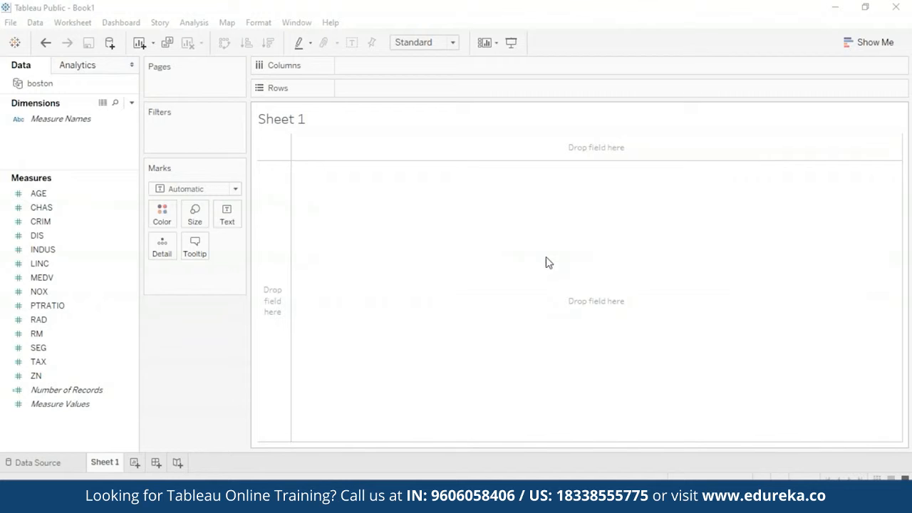
pyautogui.doubleClick(289, 119)
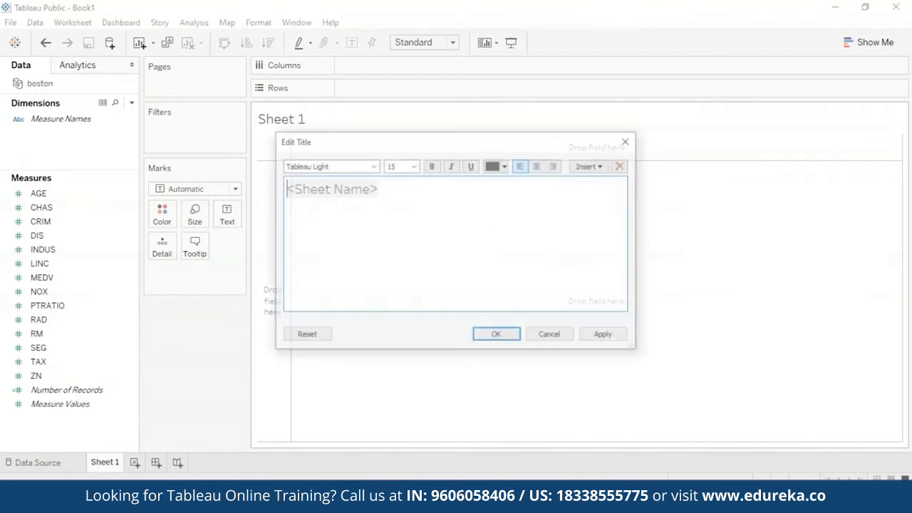
pyautogui.hotkey('ctrl', 'v')
pyautogui.hotkey('ctrl', 'a')
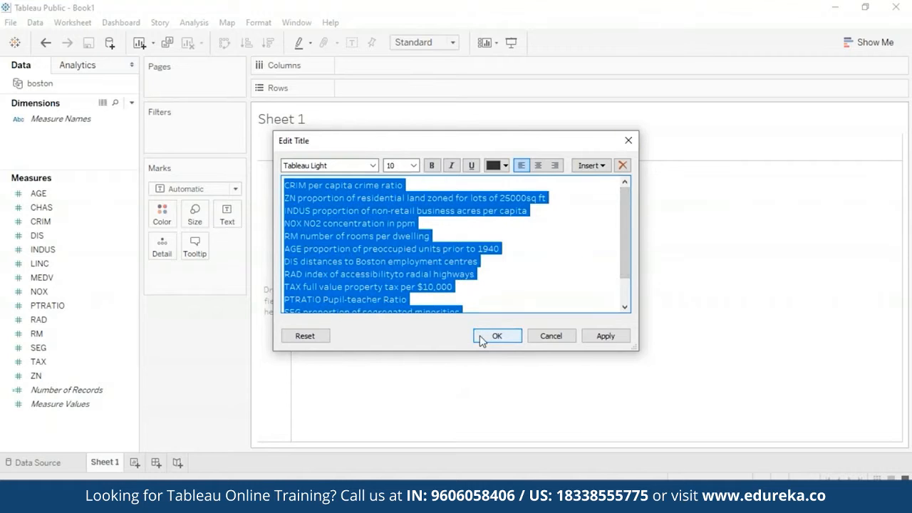
pyautogui.click(517, 337)
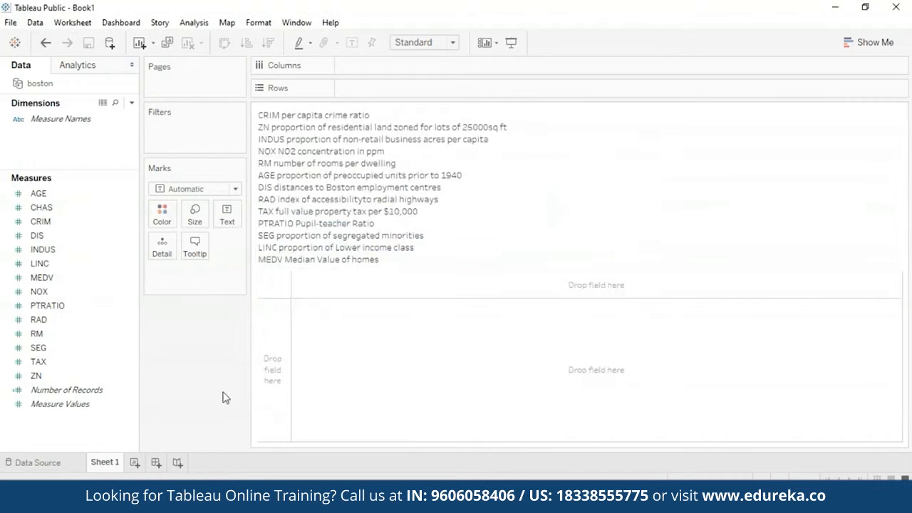
# Step: Rename the Sheet 1 worksheet as Variables
pyautogui.moveTo(106, 467)
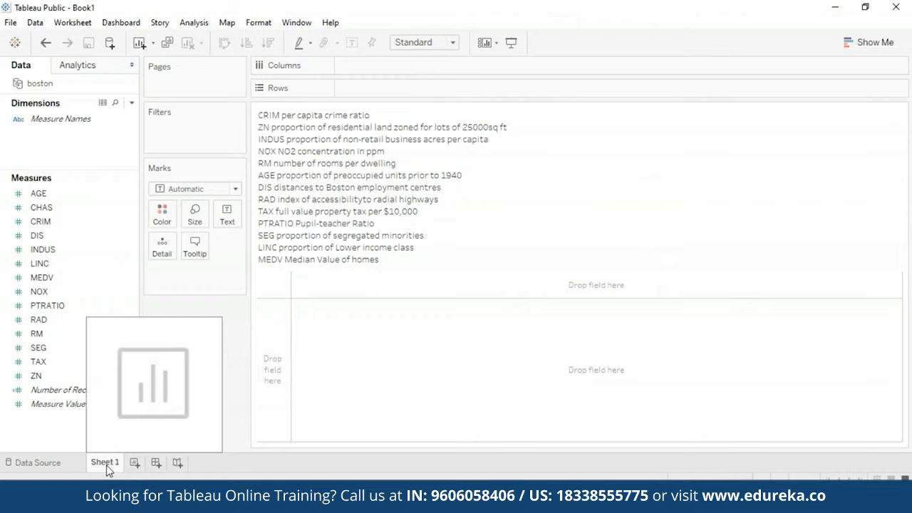
pyautogui.rightClick(107, 467)
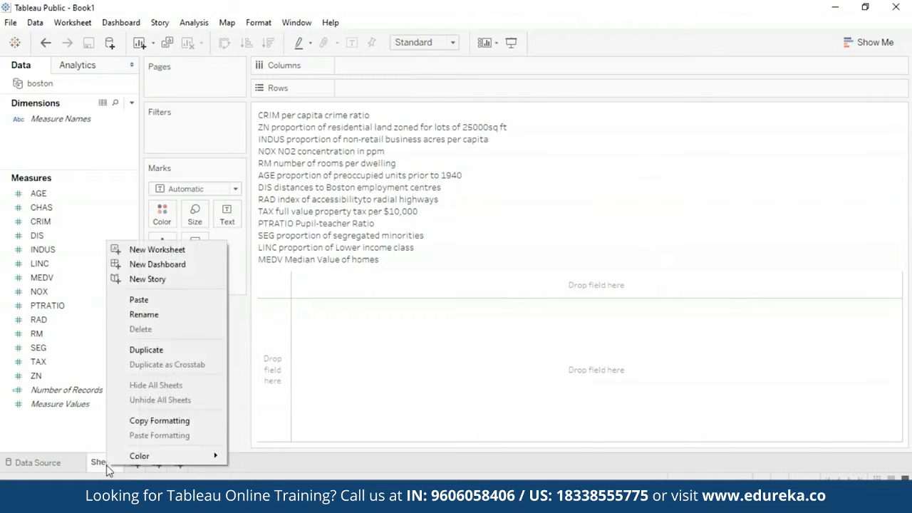
pyautogui.click(210, 317)
pyautogui.write('Vari')
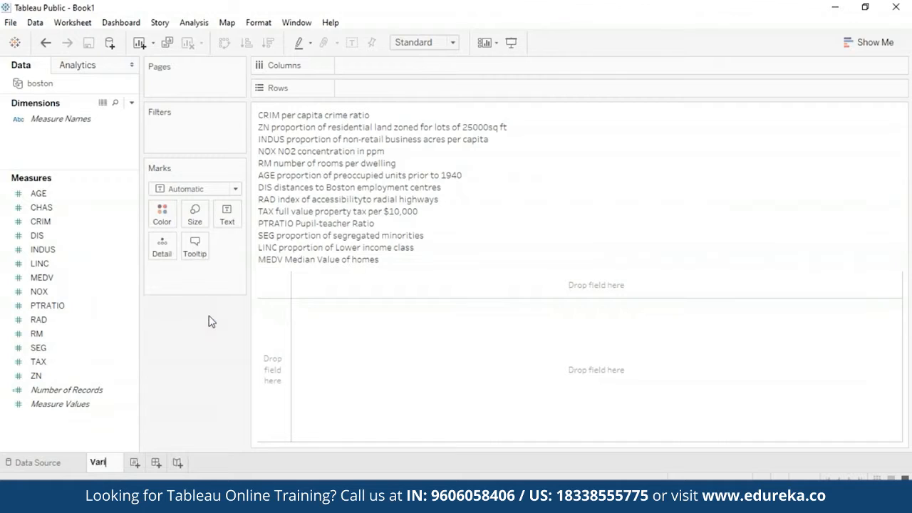
pyautogui.write('ables')
pyautogui.press('Return')
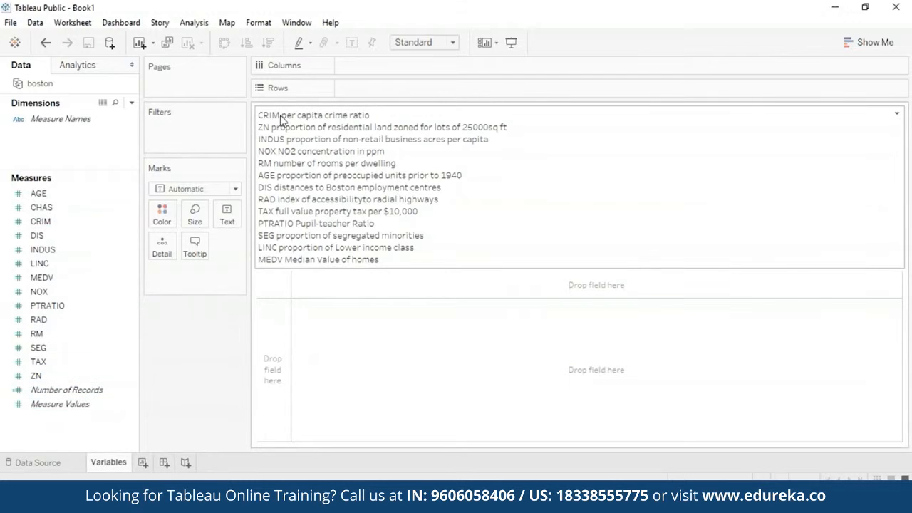
# Step: Edit the Variables sheet's title, inserting a colon after each variable name from CRIM through PTRATIO
pyautogui.rightClick(383, 207)
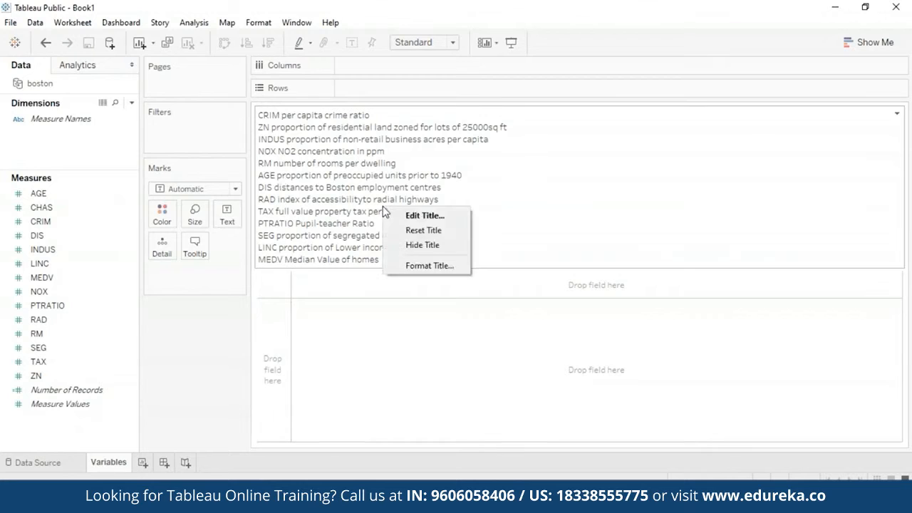
pyautogui.click(398, 215)
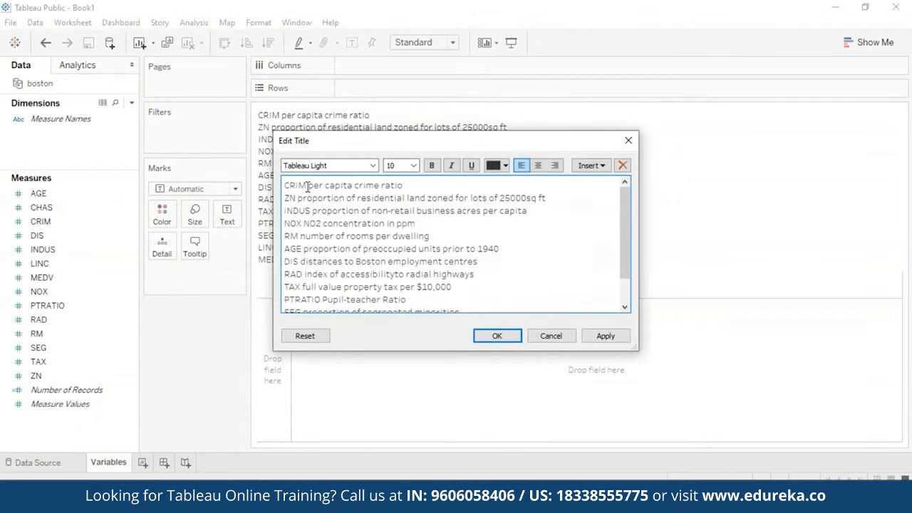
pyautogui.write(':')
pyautogui.click(295, 198)
pyautogui.write(':')
pyautogui.click(311, 210)
pyautogui.write(':')
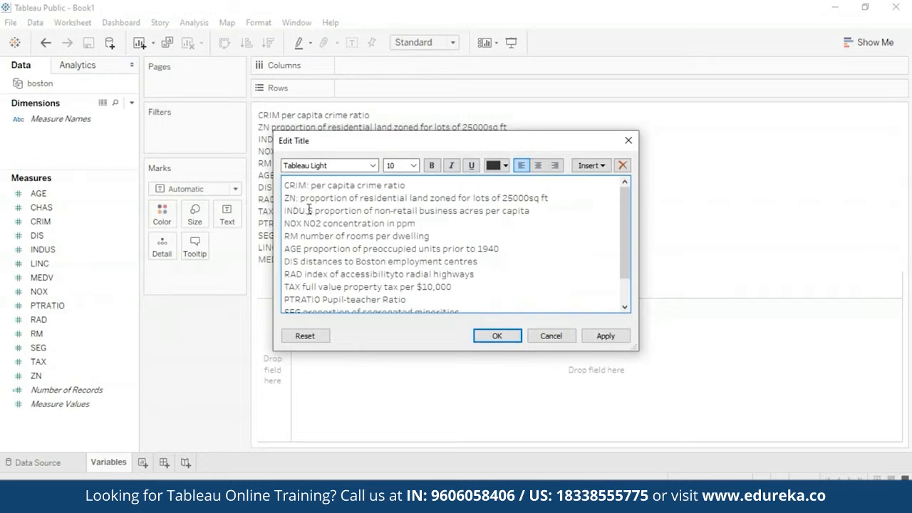
pyautogui.click(303, 223)
pyautogui.write(':')
pyautogui.click(298, 236)
pyautogui.write('::')
pyautogui.click(299, 261)
pyautogui.write(':')
pyautogui.click(304, 273)
pyautogui.write(':')
pyautogui.click(302, 286)
# Step: Insert a colon after SEG, LINC and MEDV in the remaining lines of the title text
pyautogui.write(':')
pyautogui.click(321, 299)
pyautogui.moveTo(629, 211); pyautogui.dragTo(629, 235)
pyautogui.click(302, 279)
pyautogui.write(':')
pyautogui.click(303, 291)
pyautogui.write(':')
pyautogui.click(311, 304)
pyautogui.write(':')
# Step: Choose a text colour in the title editor and apply the edited title to the sheet
pyautogui.click(505, 166)
pyautogui.click(493, 183)
pyautogui.click(604, 336)
pyautogui.click(501, 338)
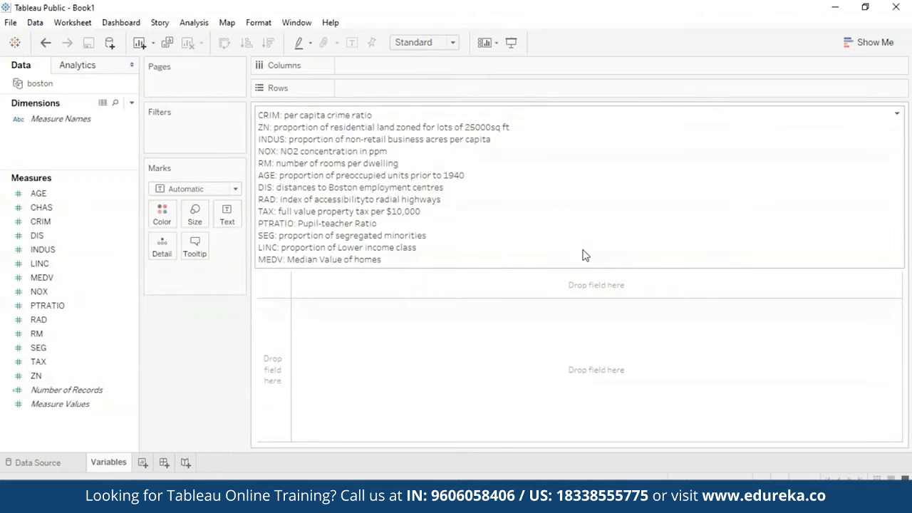
# Step: Create a new worksheet with the MEDV measure on the rows and CRIM on the columns
pyautogui.click(143, 462)
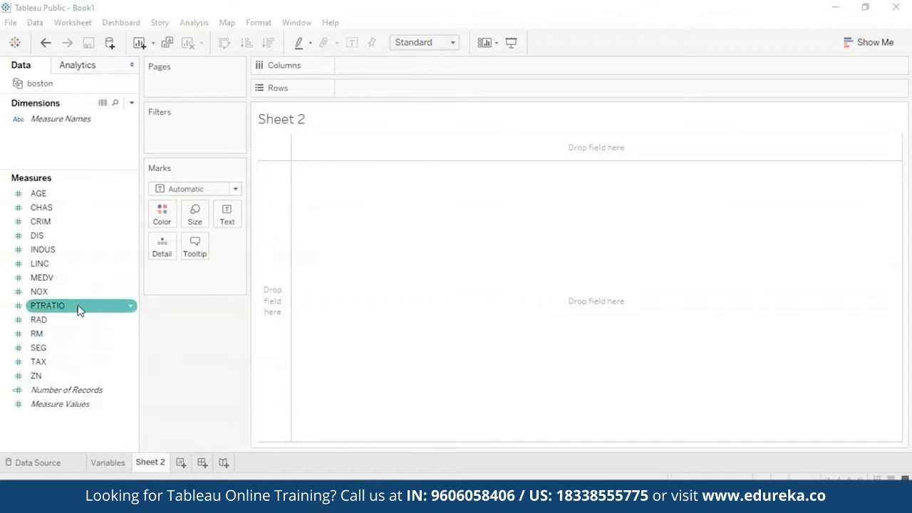
pyautogui.moveTo(79, 285); pyautogui.dragTo(433, 88)
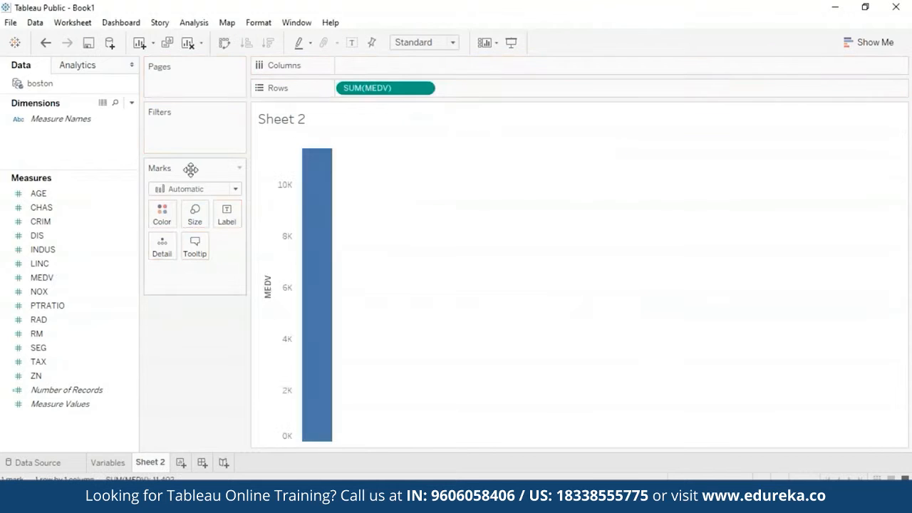
pyautogui.click(67, 227)
pyautogui.moveTo(67, 226); pyautogui.dragTo(399, 71)
# Step: Turn off measure aggregation so that the scatter plot shows every individual record
pyautogui.moveTo(553, 153)
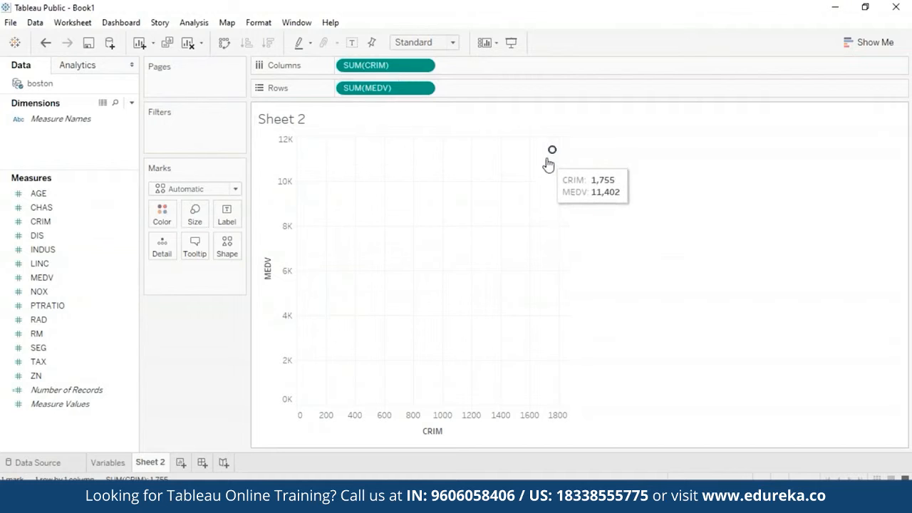
pyautogui.click(204, 25)
pyautogui.click(182, 54)
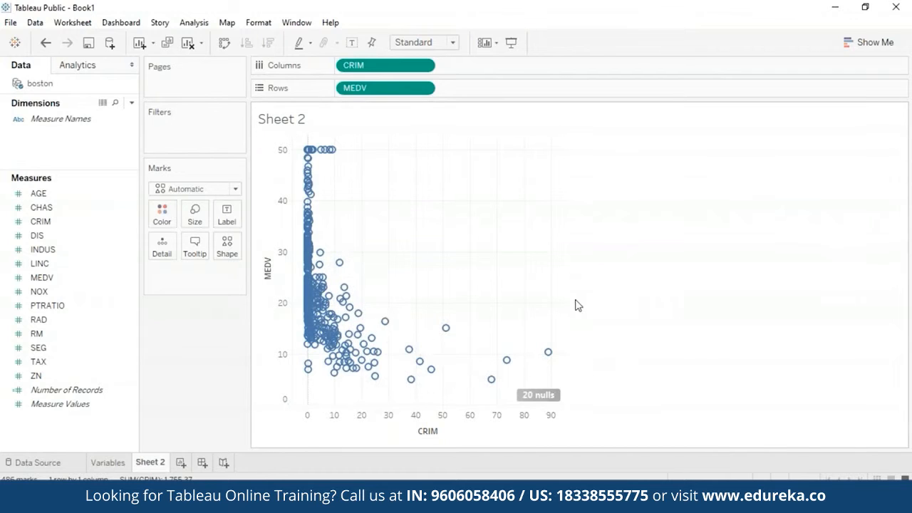
# Step: Replace CRIM with PTRATIO on the columns to plot MEDV against the pupil-teacher ratio
pyautogui.click(424, 65)
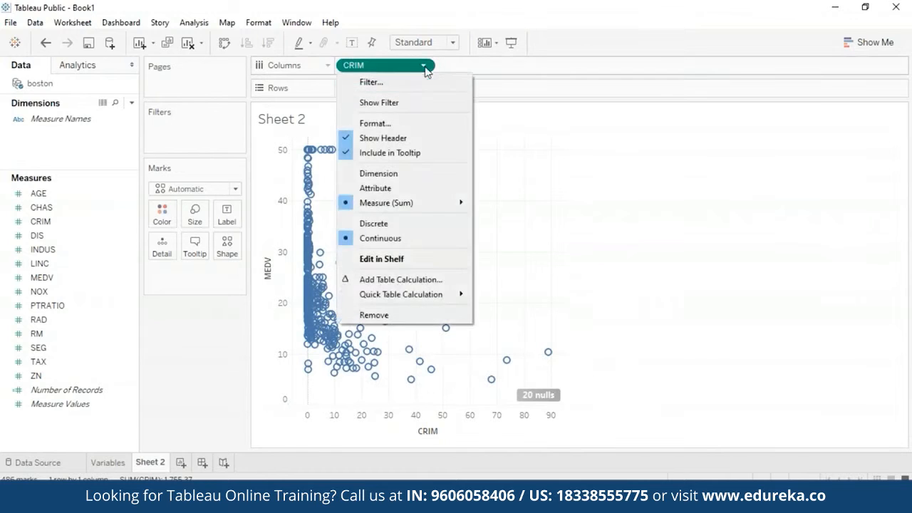
pyautogui.click(394, 319)
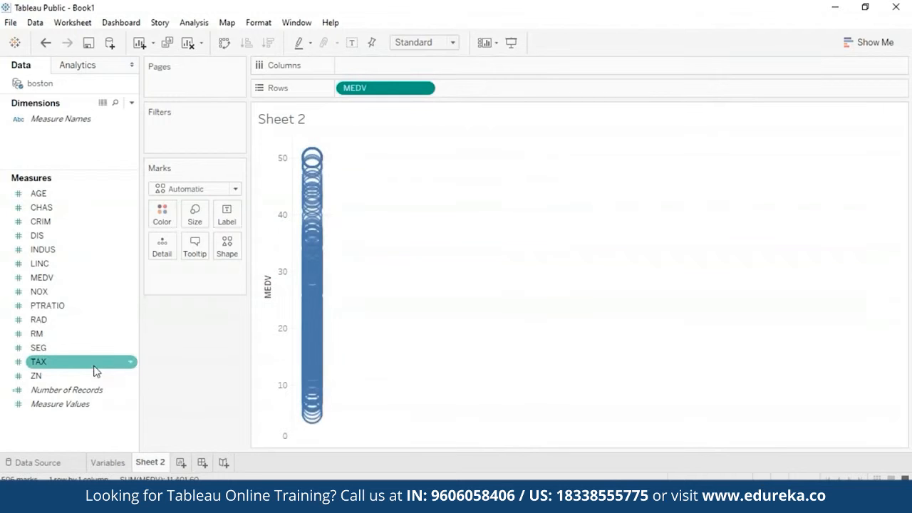
pyautogui.moveTo(86, 305); pyautogui.dragTo(418, 67)
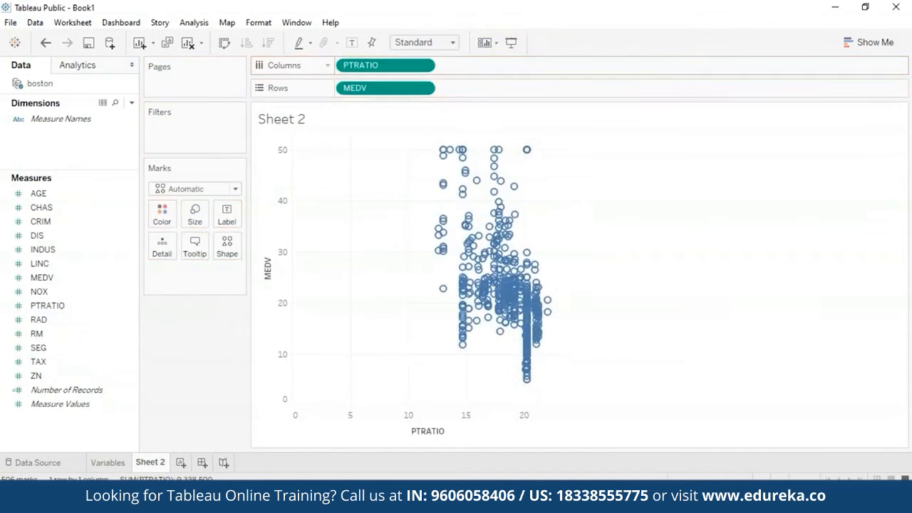
pyautogui.moveTo(482, 326)
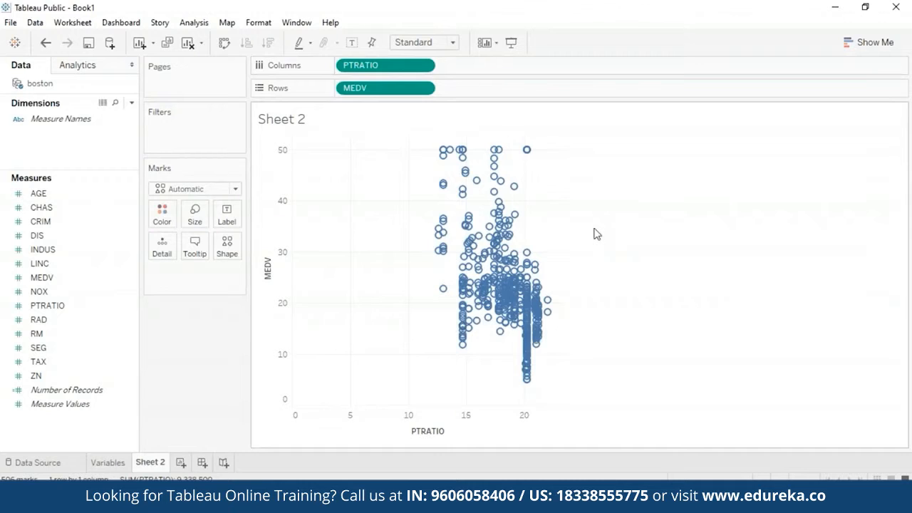
# Step: Replace PTRATIO with TAX on the columns to plot MEDV against property tax
pyautogui.click(423, 66)
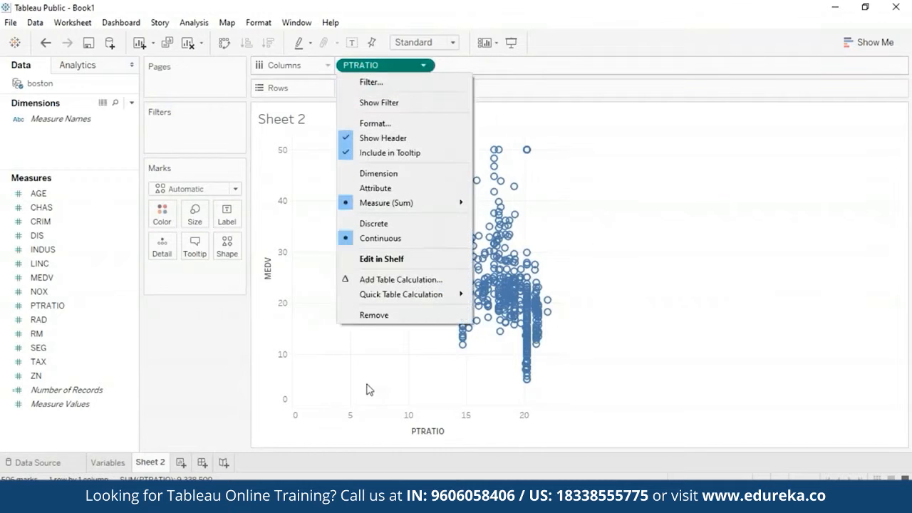
pyautogui.click(375, 314)
pyautogui.moveTo(45, 361); pyautogui.dragTo(380, 63)
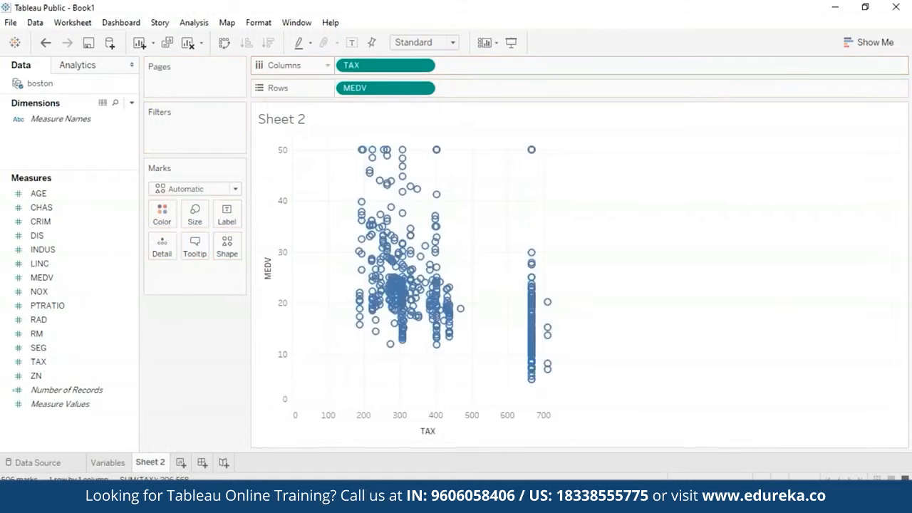
pyautogui.moveTo(410, 187)
pyautogui.moveTo(362, 154)
# Step: Replace the field on the columns with RM to plot MEDV against the number of rooms
pyautogui.moveTo(372, 65)
pyautogui.mouseDown()
pyautogui.moveTo(404, 126)
pyautogui.moveTo(391, 65)
pyautogui.mouseUp()
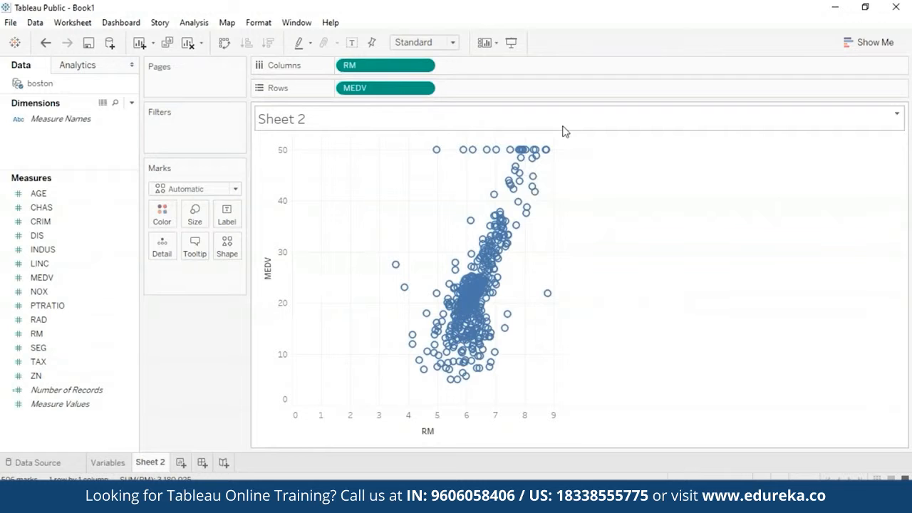
pyautogui.moveTo(430, 349)
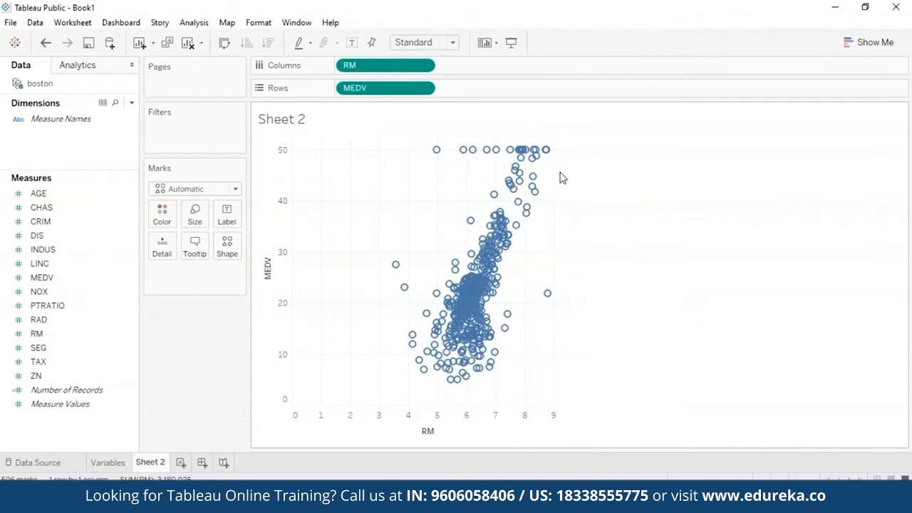
pyautogui.click(650, 13)
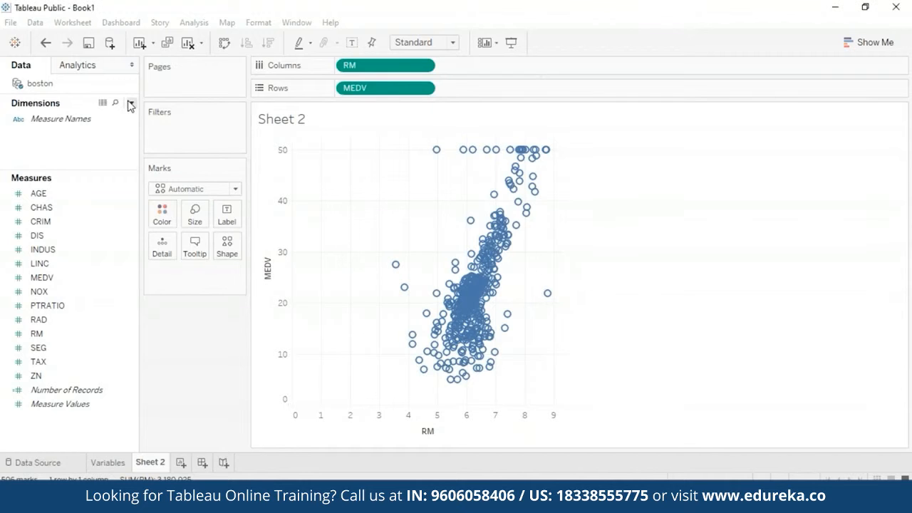
# Step: Start a new parameter from the Dimensions options and name it Measure of Interest
pyautogui.click(131, 105)
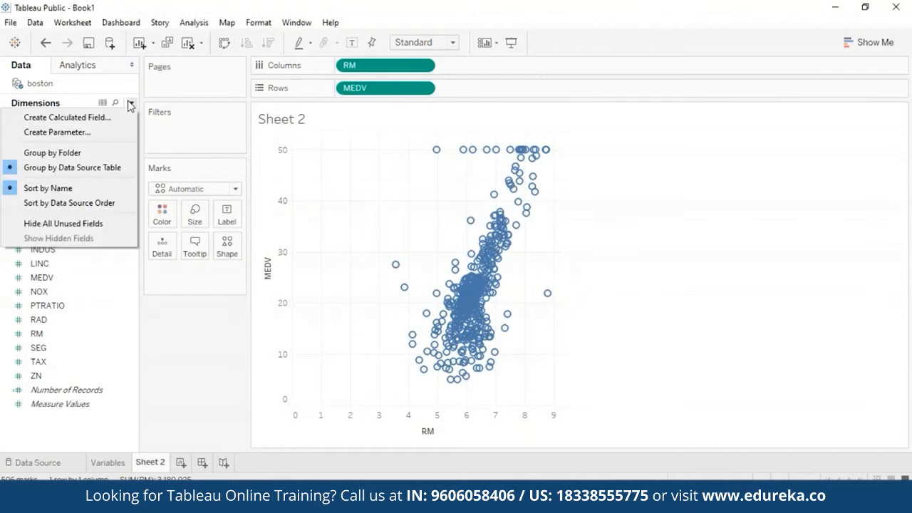
pyautogui.click(99, 131)
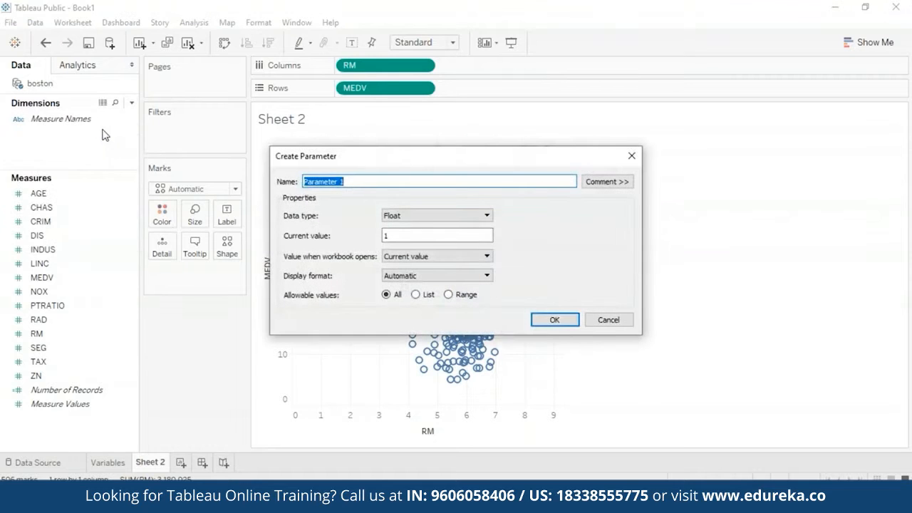
pyautogui.press('BackSpace')
pyautogui.write('Measure of Interest')
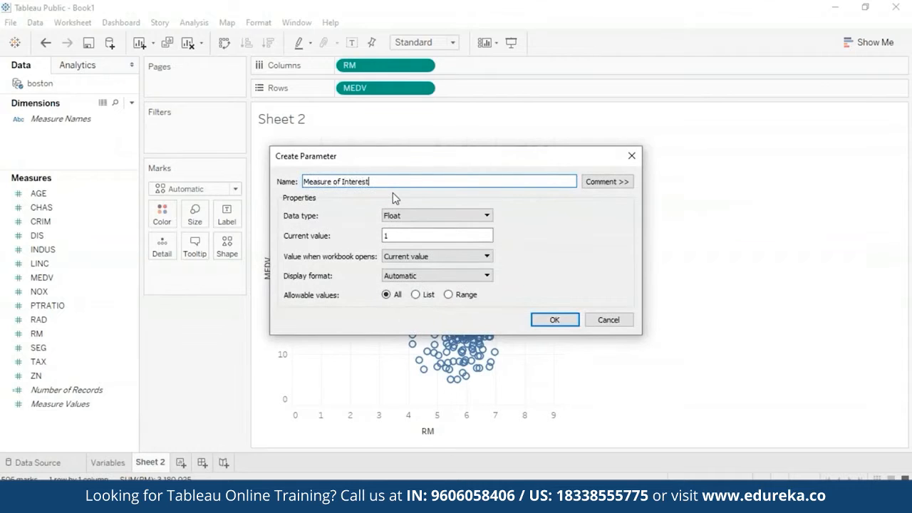
# Step: Set the parameter's data type to String and restrict its allowable values to a list
pyautogui.click(447, 218)
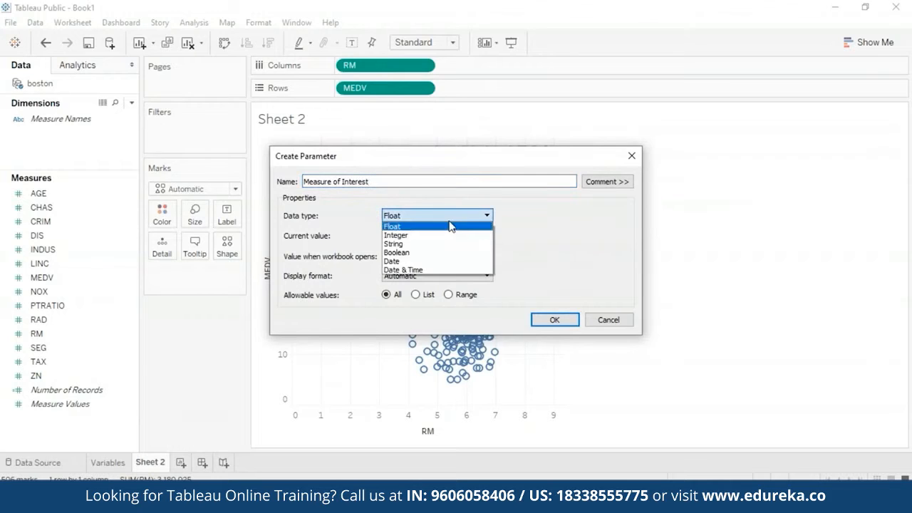
pyautogui.click(438, 244)
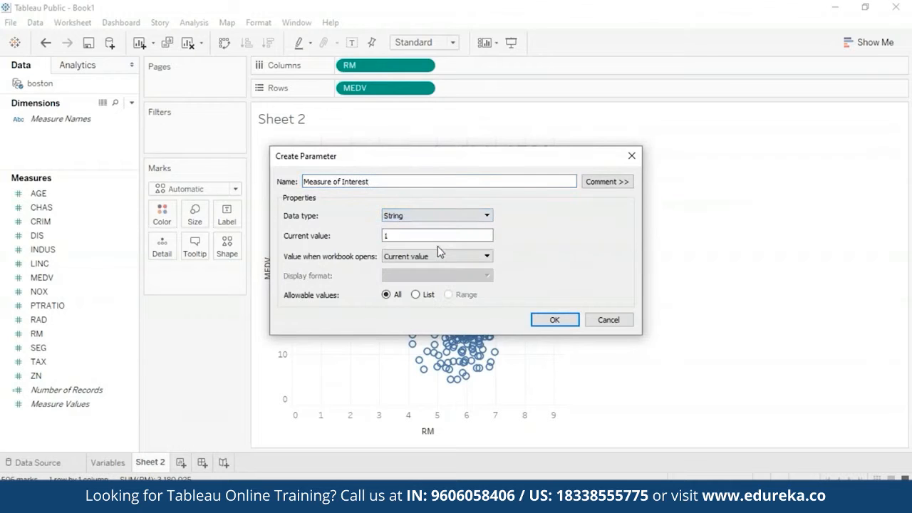
pyautogui.click(416, 295)
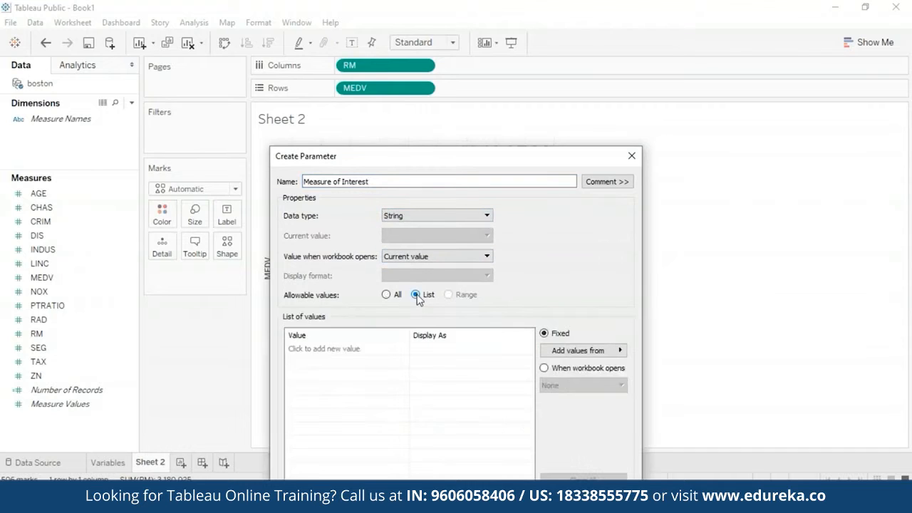
# Step: Add AGE and CRIM as the first two entries in the parameter's list of values
pyautogui.click(352, 351)
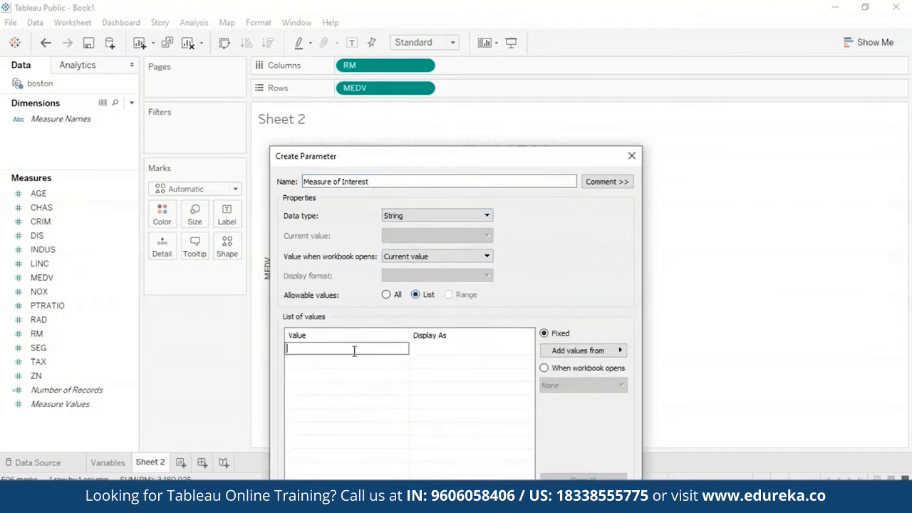
pyautogui.write('AGE')
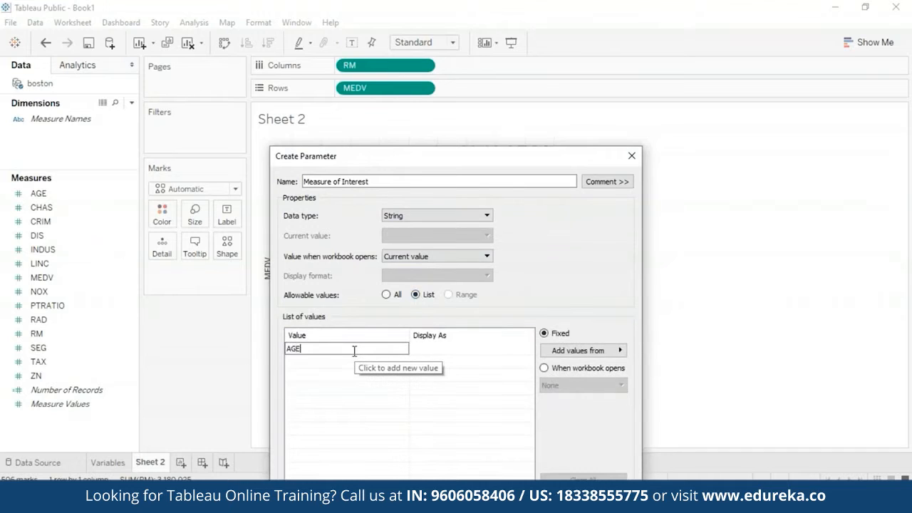
pyautogui.click(395, 382)
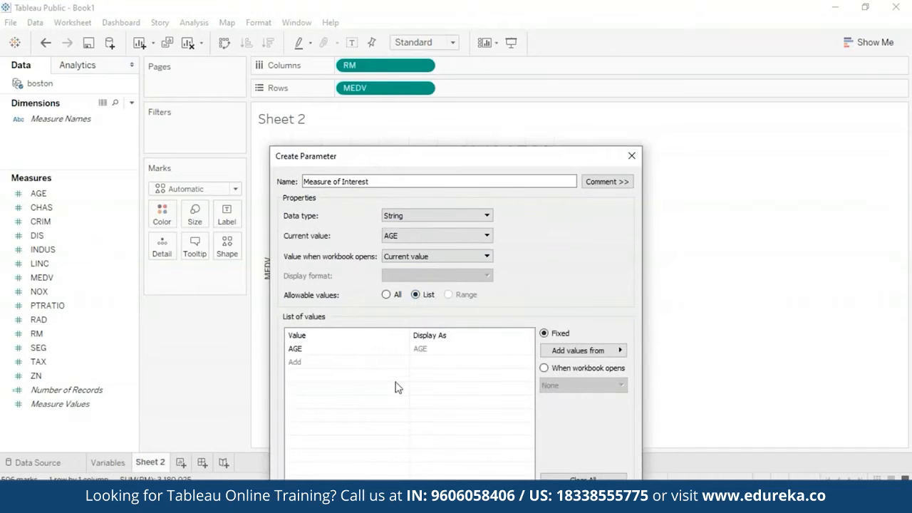
pyautogui.click(300, 362)
pyautogui.write('CR')
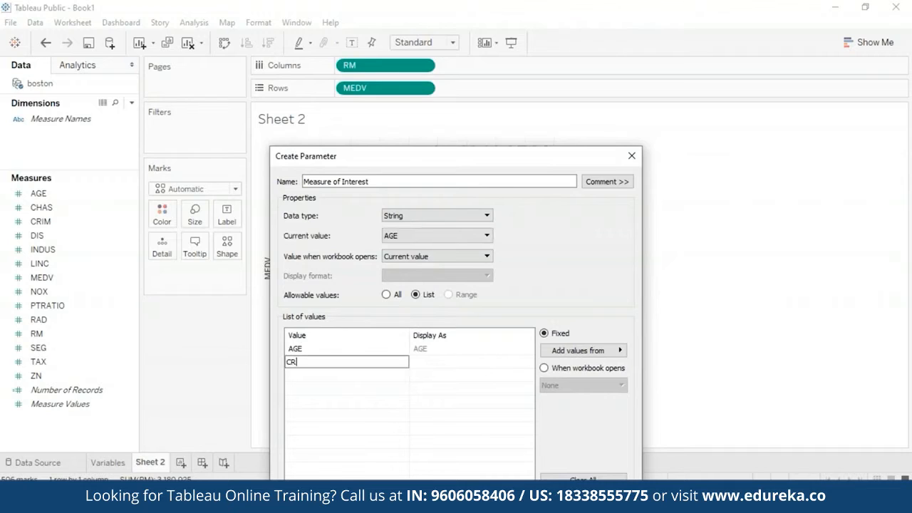
pyautogui.write('IM')
# Step: Add RM and TAX to the parameter's list of values
pyautogui.click(299, 376)
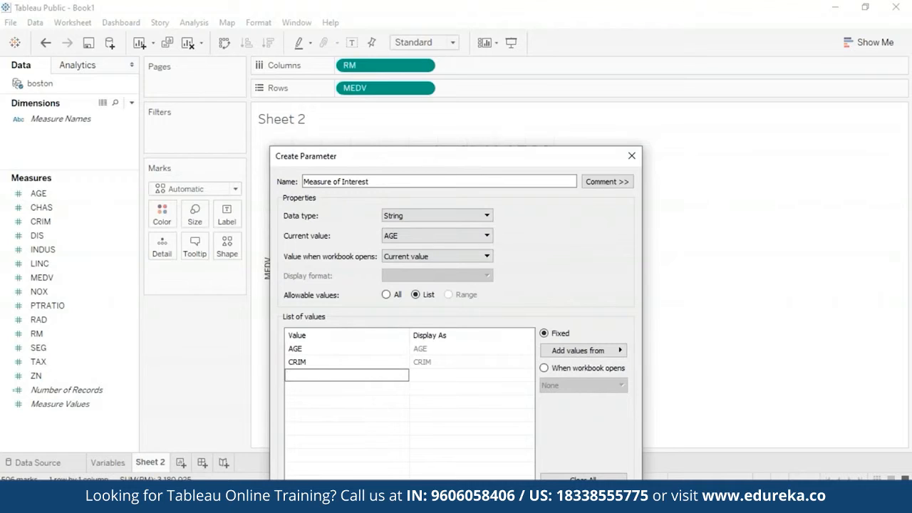
pyautogui.write('RM')
pyautogui.click(297, 392)
pyautogui.click(298, 392)
pyautogui.write('TAX')
# Step: Add NOX, PTRATIO and RAD to the parameter's list of values and create the parameter
pyautogui.click(299, 402)
pyautogui.click(299, 402)
pyautogui.write('NO')
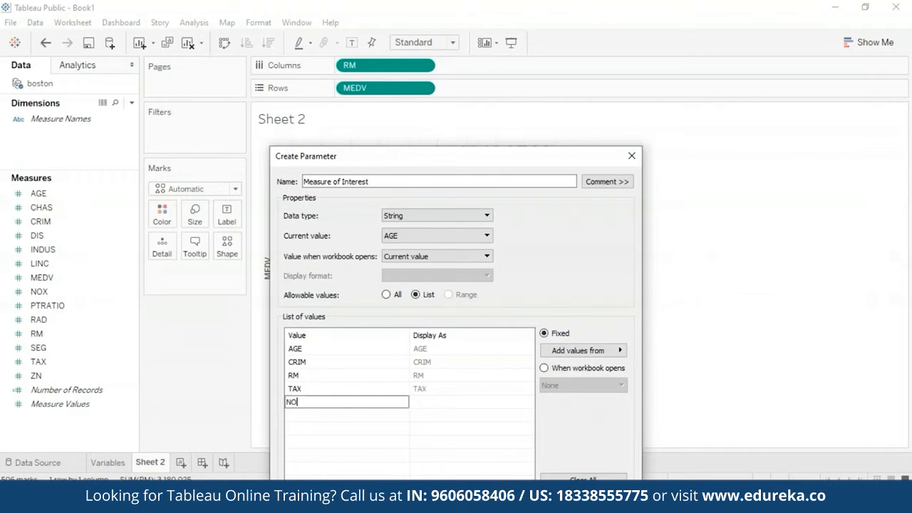
pyautogui.write('X')
pyautogui.press('Return')
pyautogui.write('PTRATION')
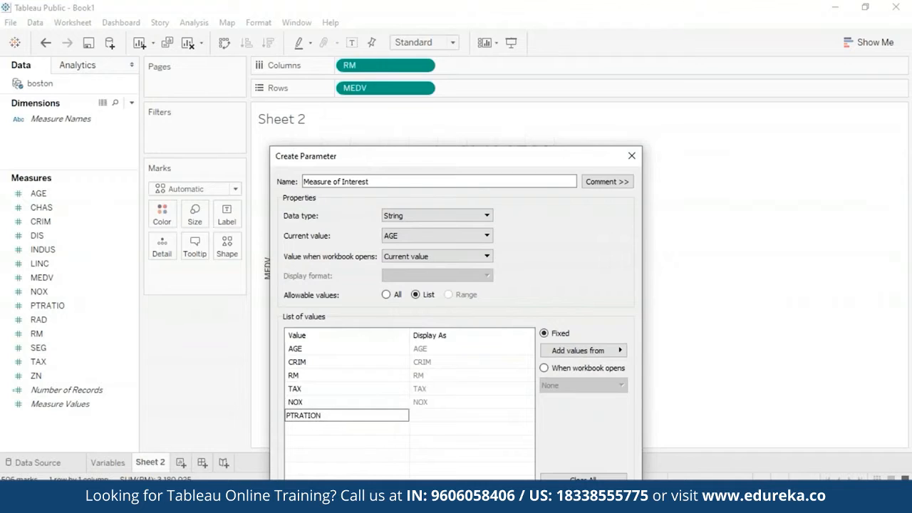
pyautogui.press('BackSpace')
pyautogui.press('Return')
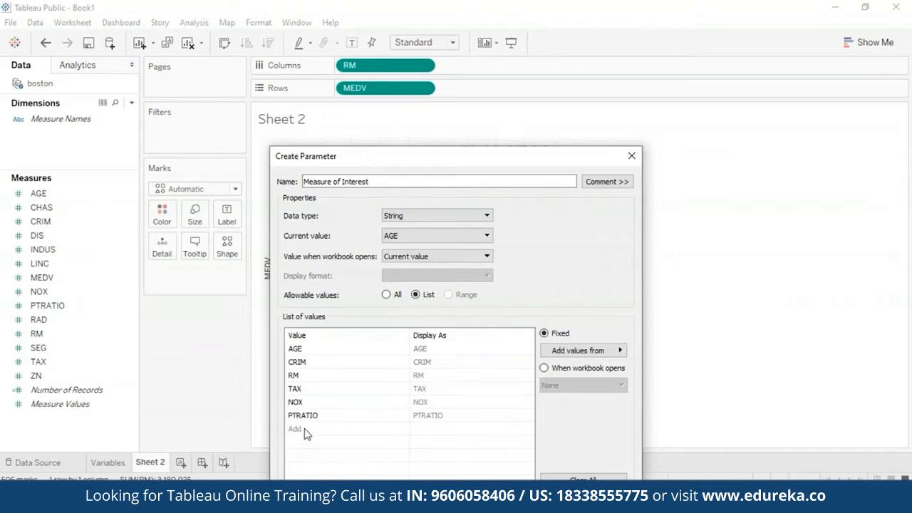
pyautogui.write('RAD')
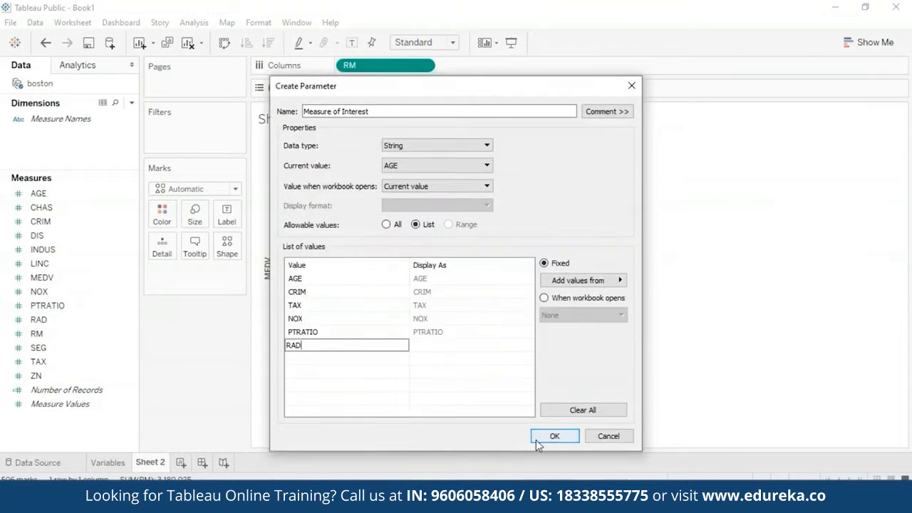
pyautogui.click(537, 440)
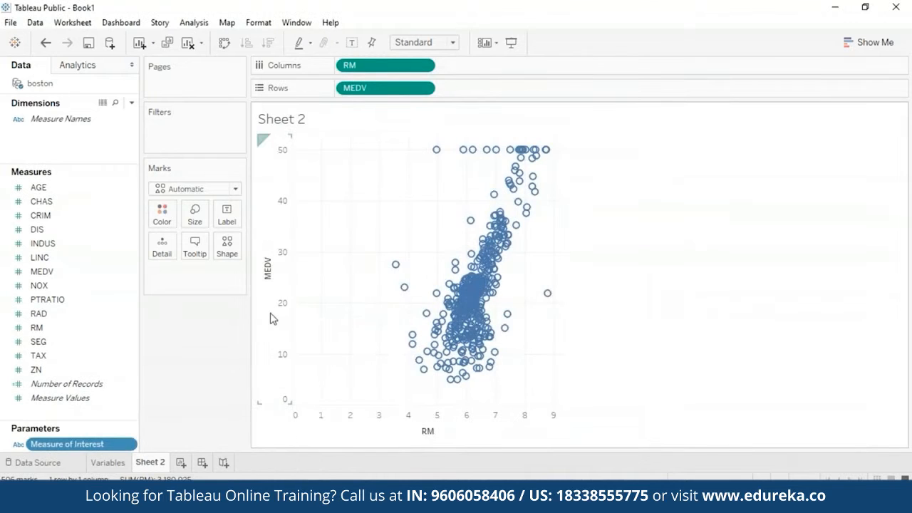
# Step: Show the parameter control for Measure of Interest on the sheet
pyautogui.click(131, 446)
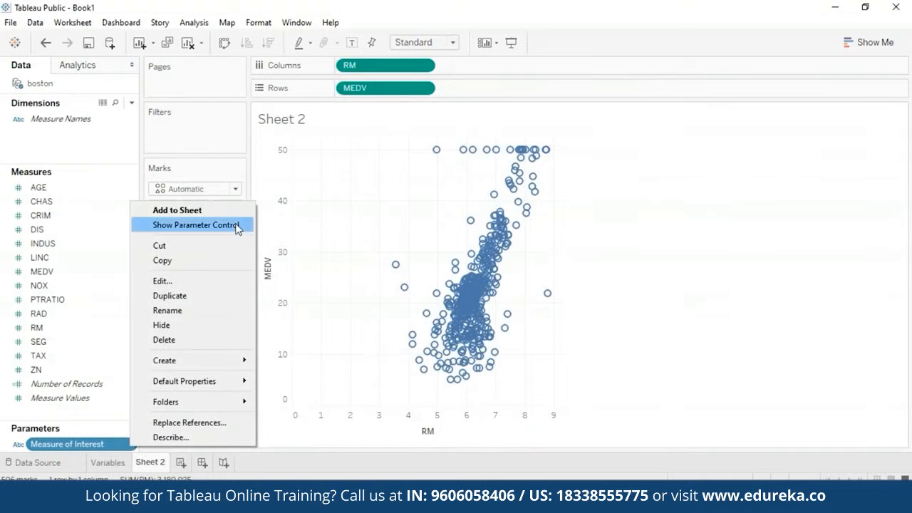
pyautogui.click(677, 365)
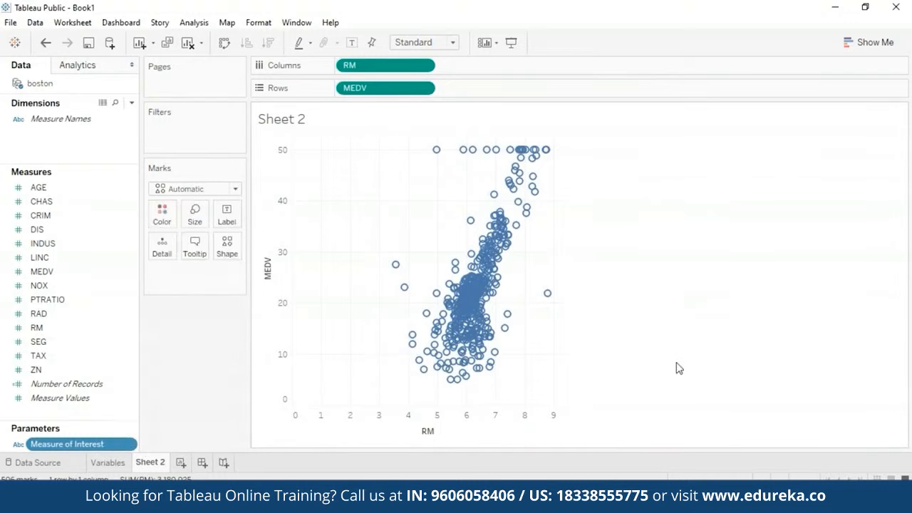
pyautogui.click(129, 444)
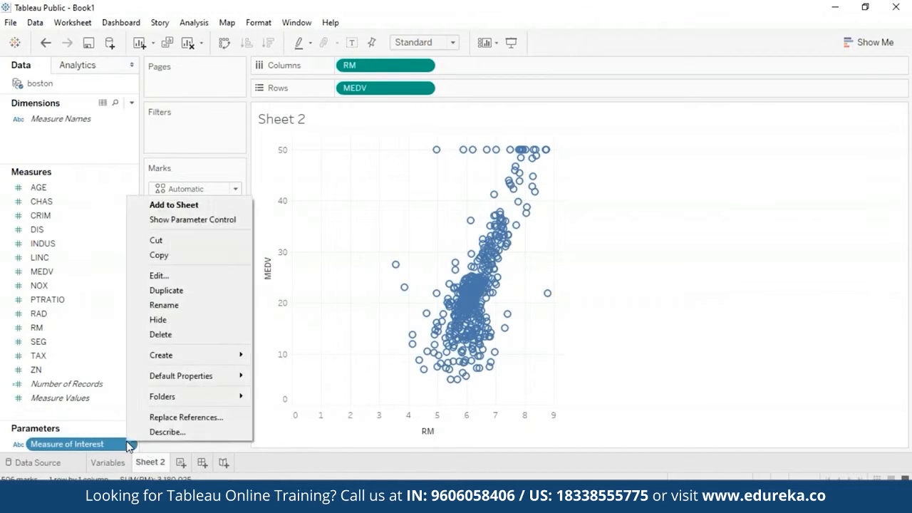
pyautogui.click(179, 225)
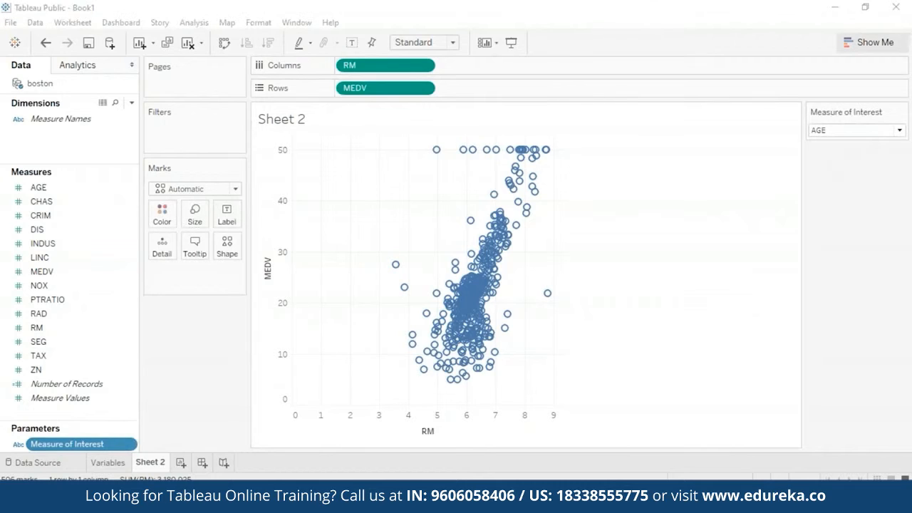
# Step: Check the selectable values in the Measure of Interest control and leave it set to AGE
pyautogui.click(900, 131)
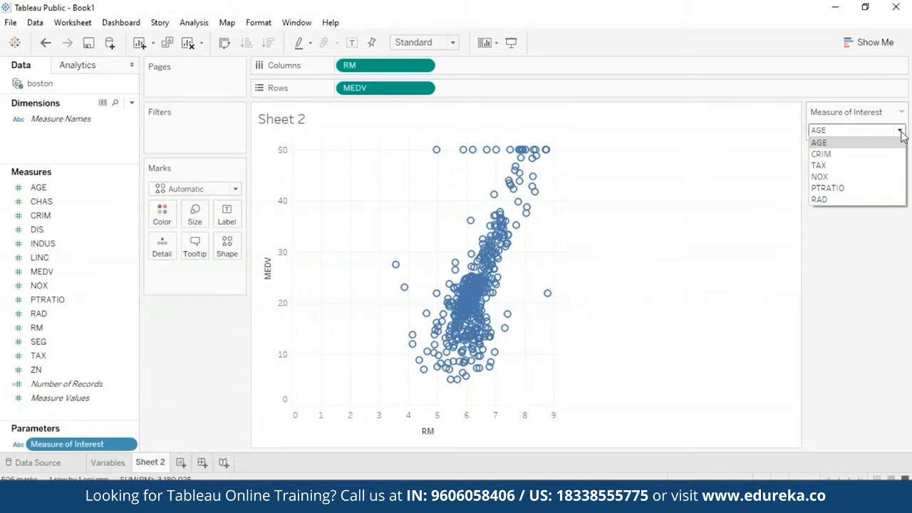
pyautogui.click(899, 141)
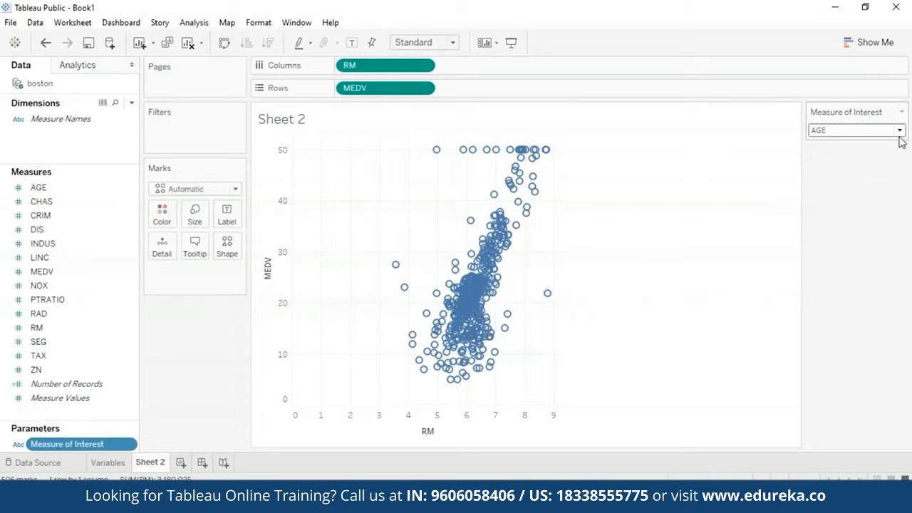
pyautogui.click(900, 130)
pyautogui.click(868, 177)
pyautogui.click(894, 134)
pyautogui.click(854, 141)
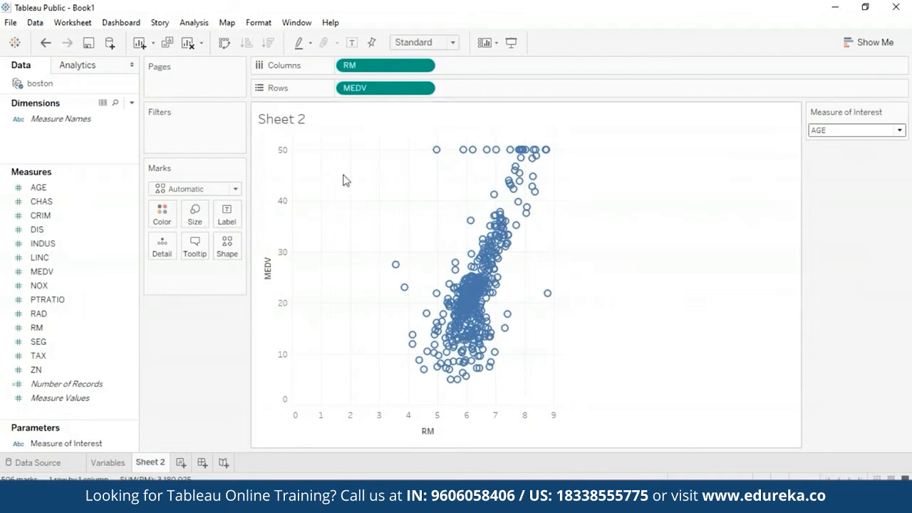
# Step: Start a new calculated field and name it MEASURE OF INTEREST CALC
pyautogui.click(132, 104)
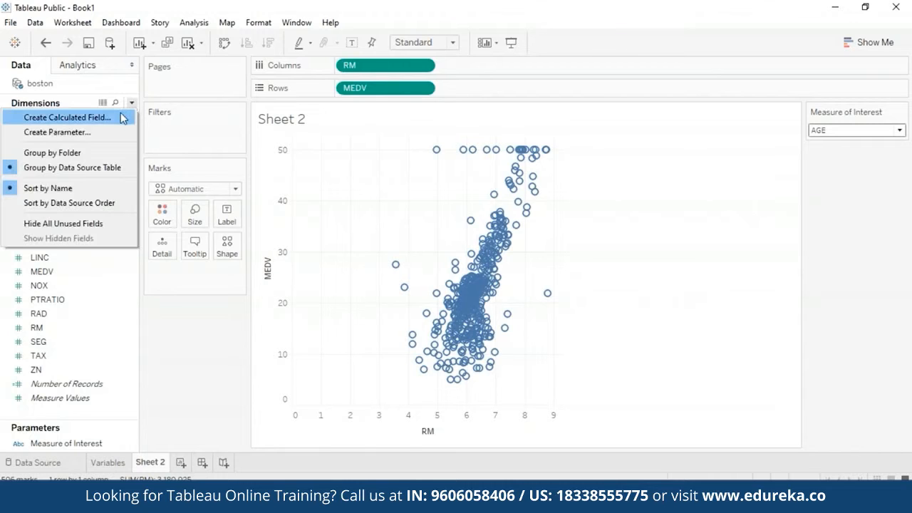
pyautogui.click(122, 119)
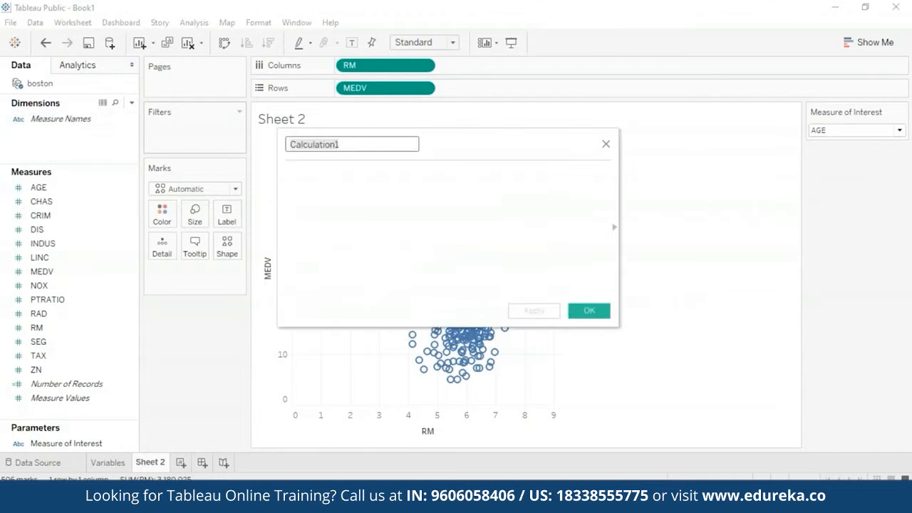
pyautogui.press('BackSpace')
pyautogui.write('MEASURE ')
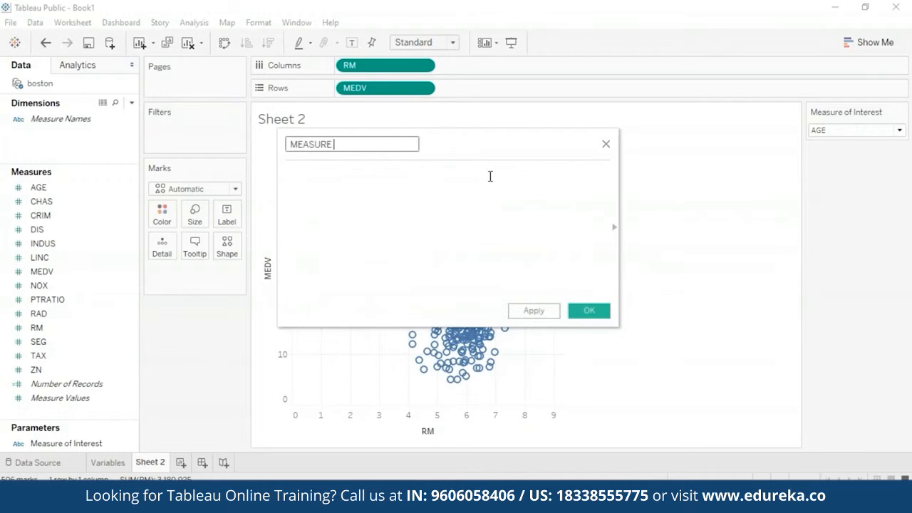
pyautogui.write('OF INTEREST CALC')
# Step: Begin the calculated field's formula with CASE [Measure of Interest]
pyautogui.click(520, 195)
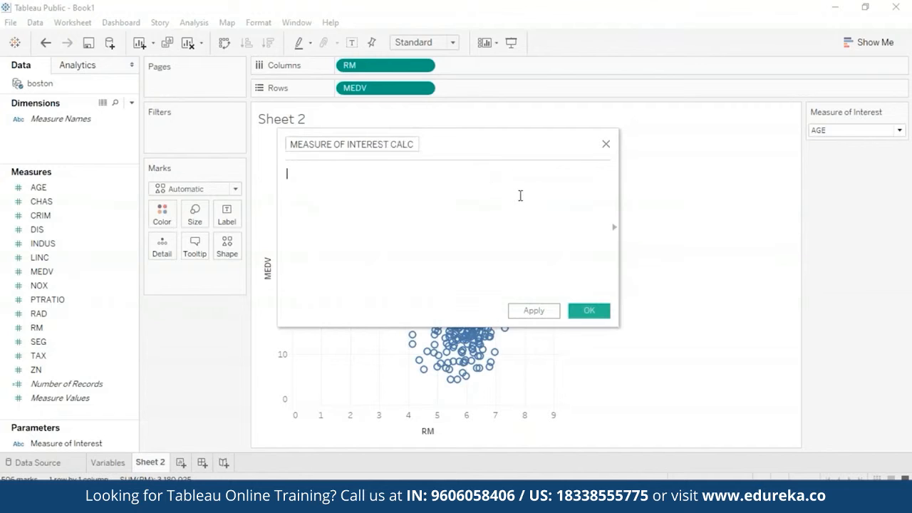
pyautogui.write('case')
pyautogui.press('BackSpace')
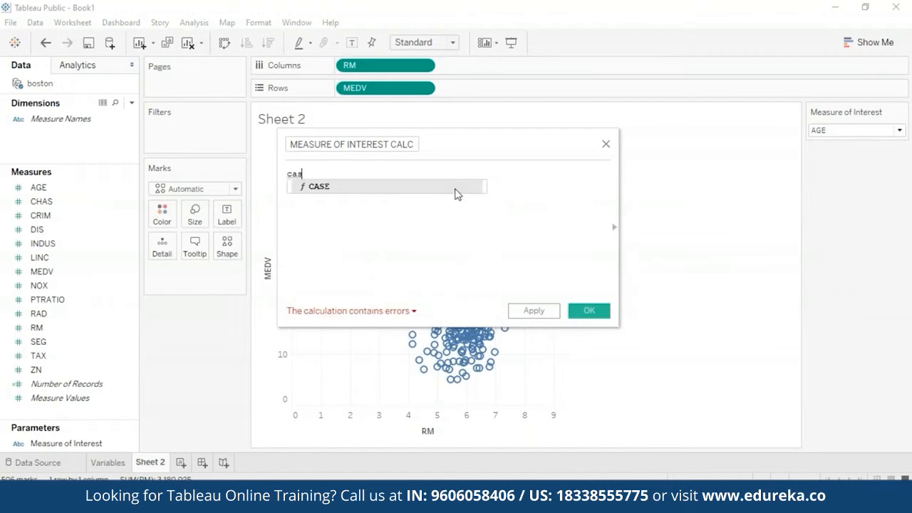
pyautogui.press('Return')
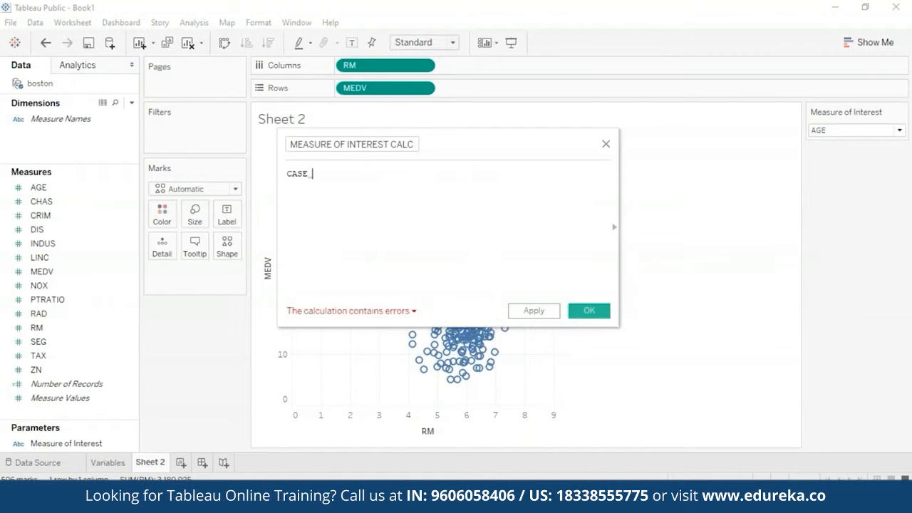
pyautogui.write('[')
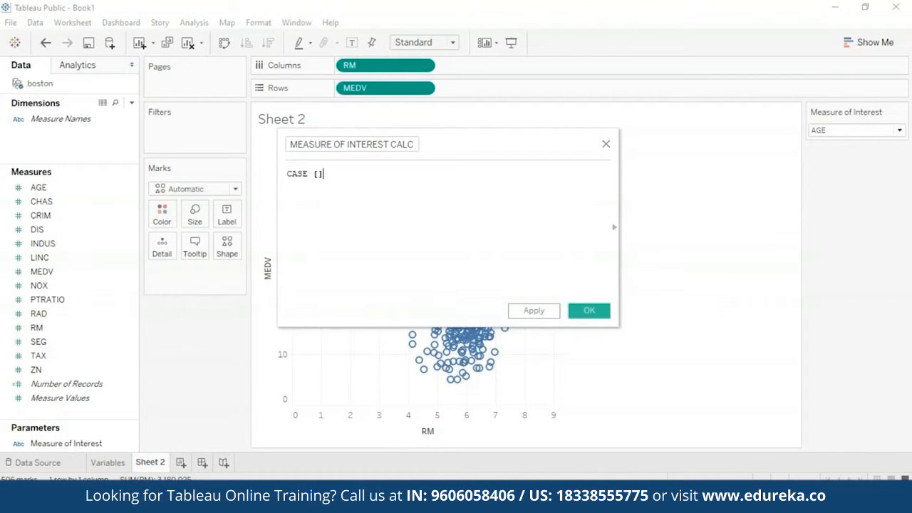
pyautogui.write('m')
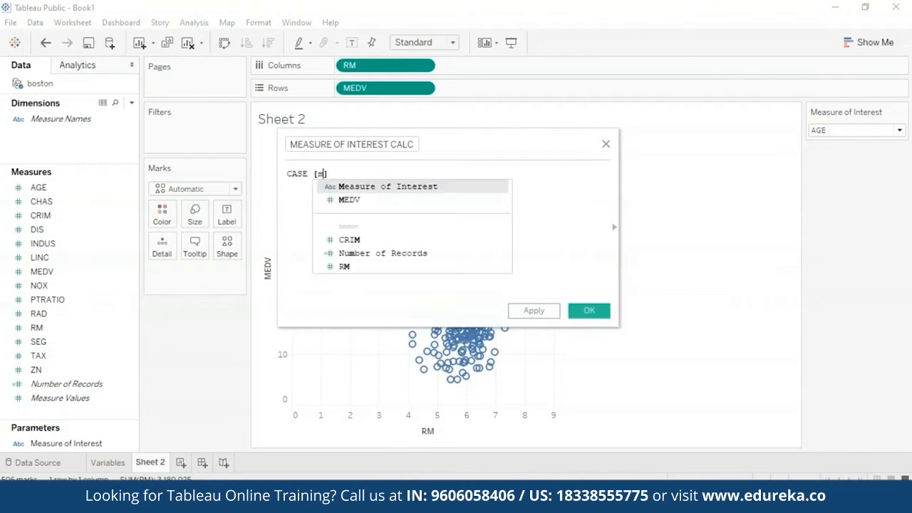
pyautogui.click(453, 188)
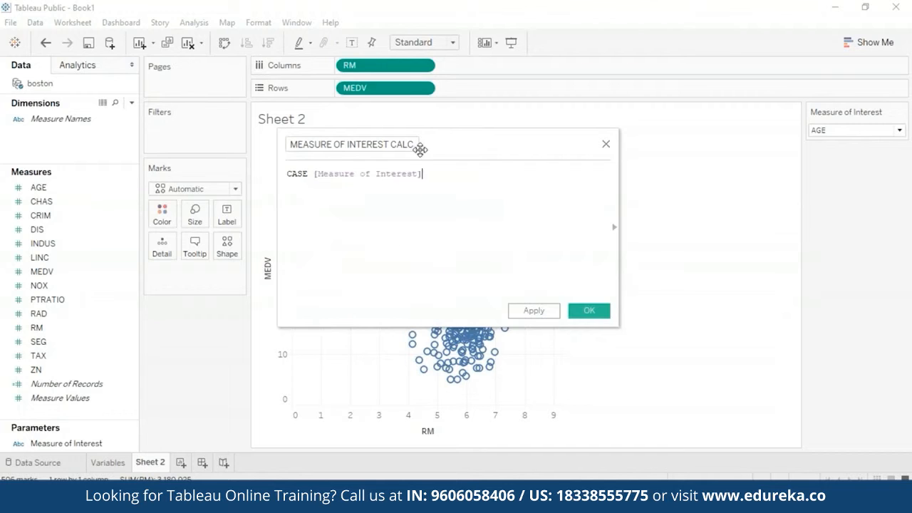
# Step: Add the first branch to the CASE formula: WHEN 'AGE' THEN[AGE]
pyautogui.press('Return')
pyautogui.write('whe')
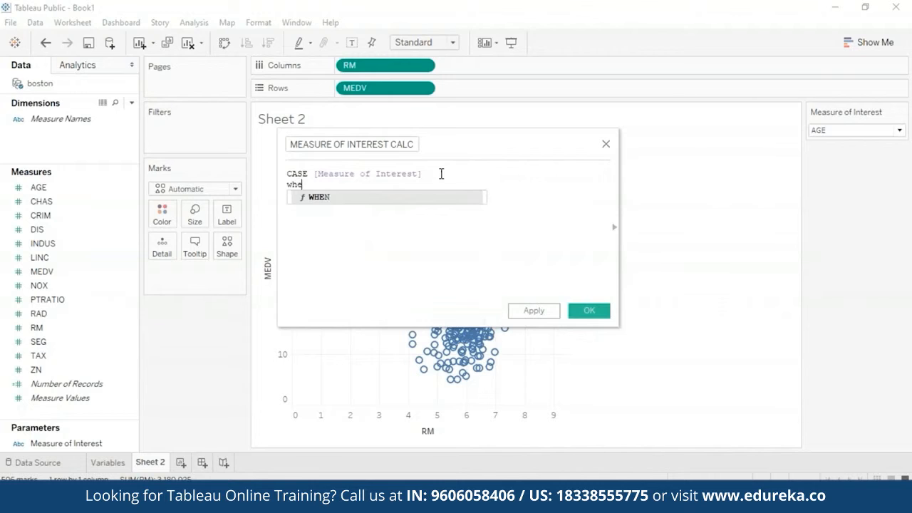
pyautogui.click(428, 199)
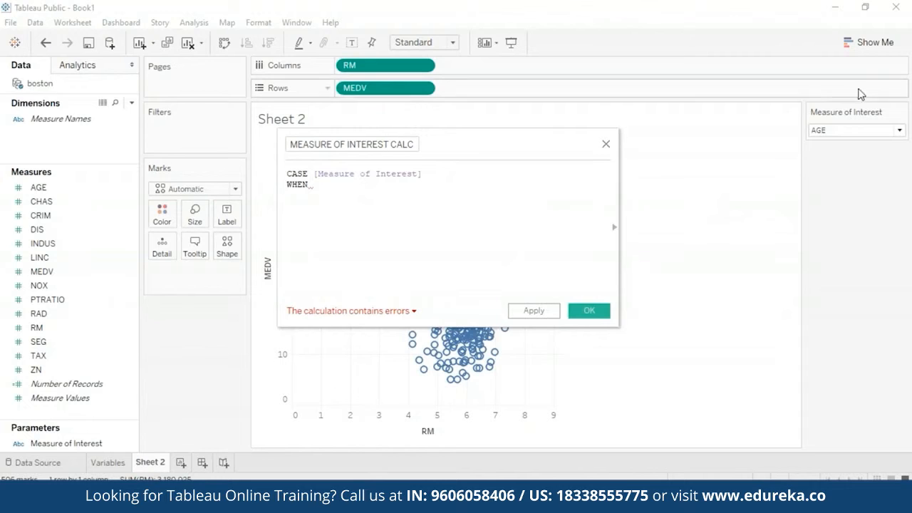
pyautogui.click(899, 131)
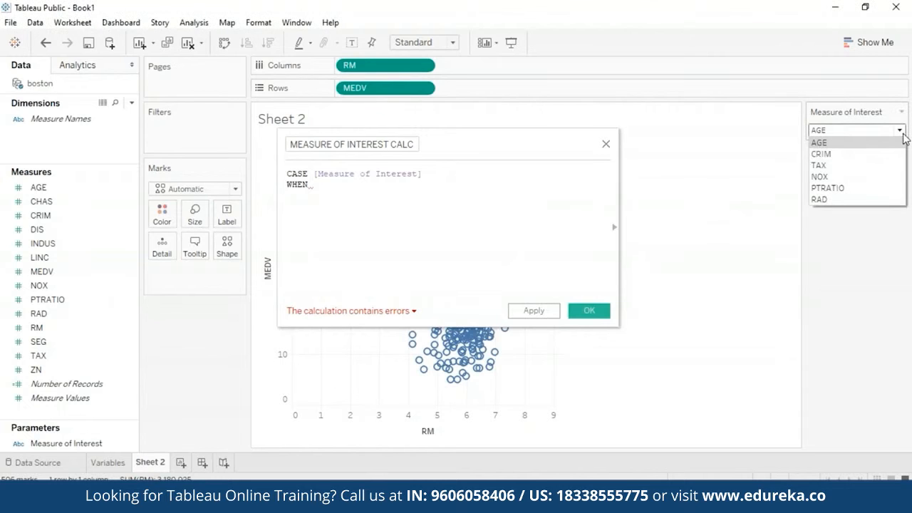
pyautogui.click(903, 135)
pyautogui.click(354, 185)
pyautogui.write('[AGE]')
pyautogui.click(357, 197)
pyautogui.write('THEN [AGE]')
pyautogui.click(337, 185)
pyautogui.press('BackSpace')
pyautogui.press('BackSpace')
pyautogui.press('BackSpace')
pyautogui.press('BackSpace')
pyautogui.press('BackSpace')
pyautogui.write("'AGE'")
# Step: Add a second branch to the CASE formula: WHEN 'CRIM' THEN[CRIM]
pyautogui.click(399, 185)
pyautogui.press('Return')
pyautogui.write("WHEN 'cri")
pyautogui.press('BackSpace')
pyautogui.press('BackSpace')
pyautogui.press('BackSpace')
pyautogui.write("CRIM' THEN[CRIM]")
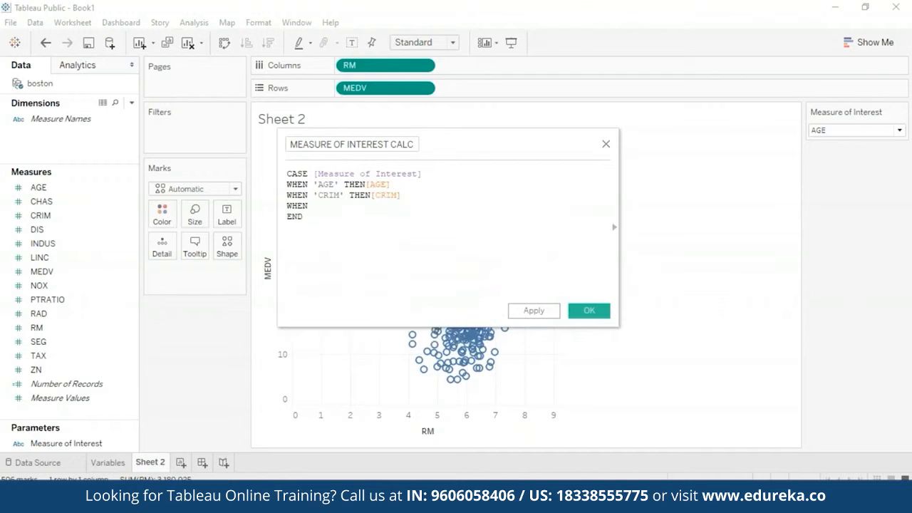
# Step: Add WHEN branches returning TAX, NOX, PTRATIO and RAD for their matching names, finish the formula with END, and save the calculated field
pyautogui.write("'RM' THEN[RM]")
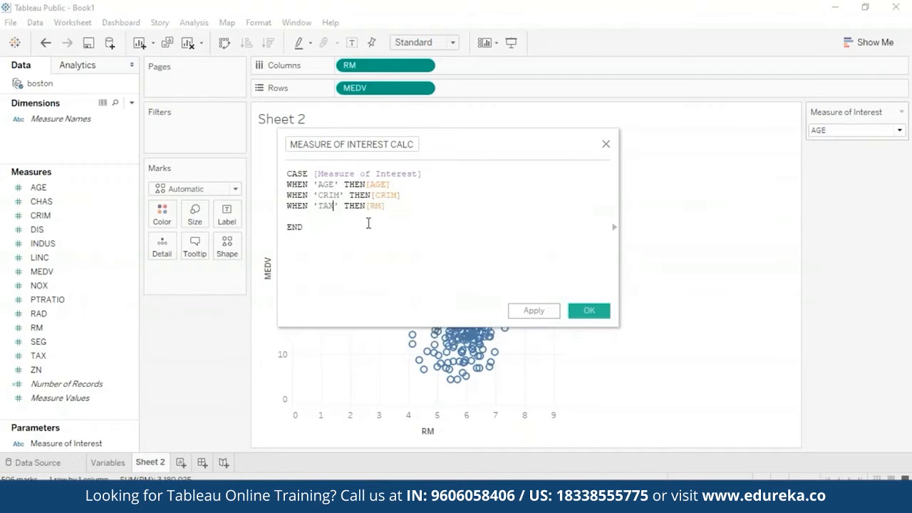
pyautogui.press('Return')
pyautogui.write("WHEN 'NOX' THEN[NOX]")
pyautogui.press('Return')
pyautogui.write("WHEN 'RAD' THEN [RAD")
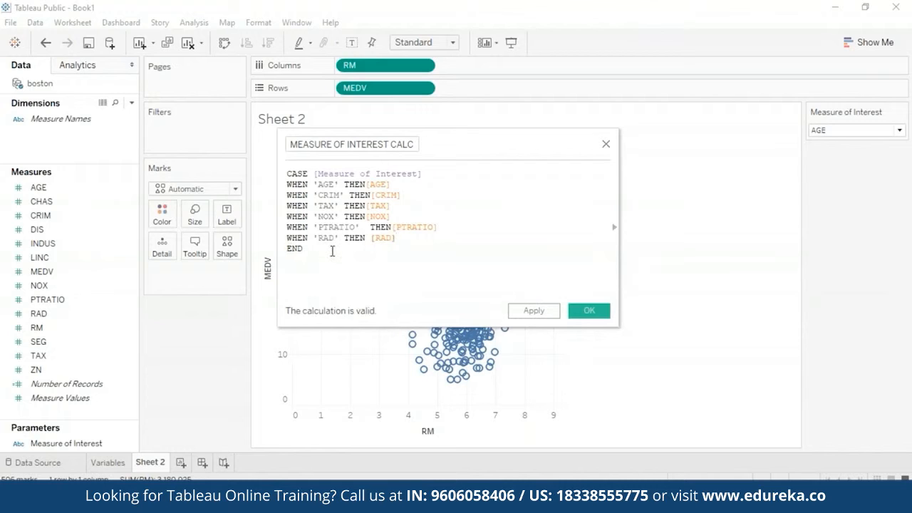
pyautogui.click(531, 312)
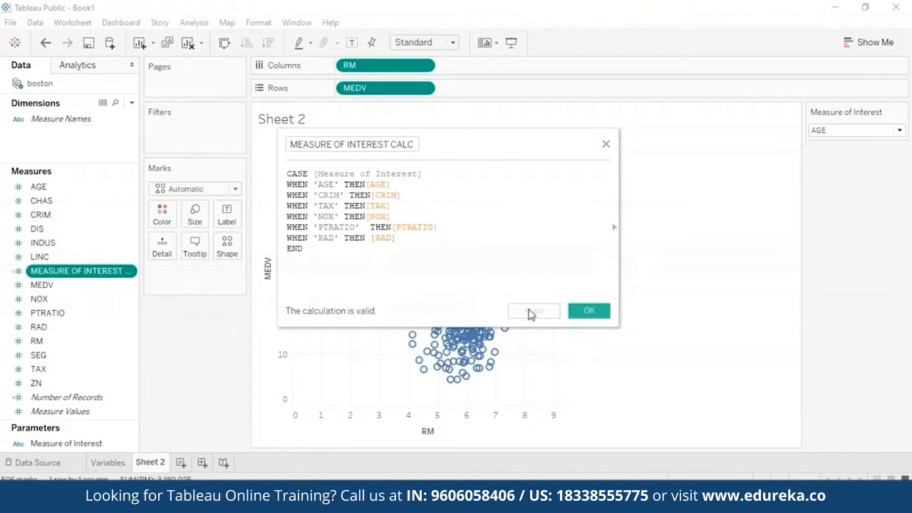
pyautogui.click(590, 312)
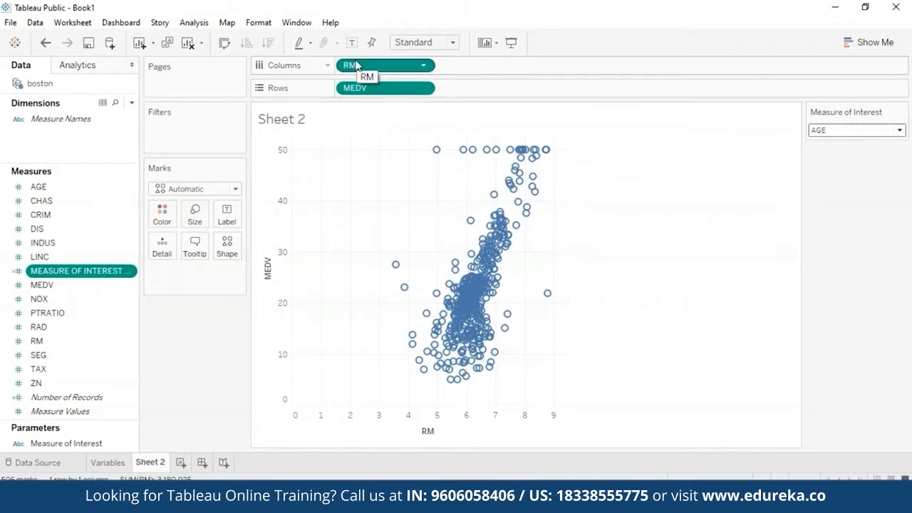
# Step: Replace RM on Columns with the MEASURE OF INTEREST CALC field
pyautogui.moveTo(107, 270); pyautogui.dragTo(544, 62)
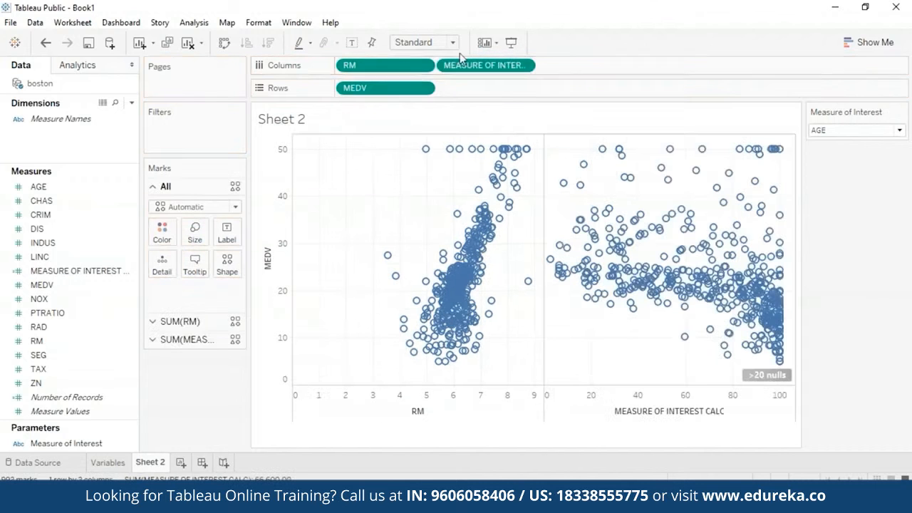
pyautogui.click(423, 64)
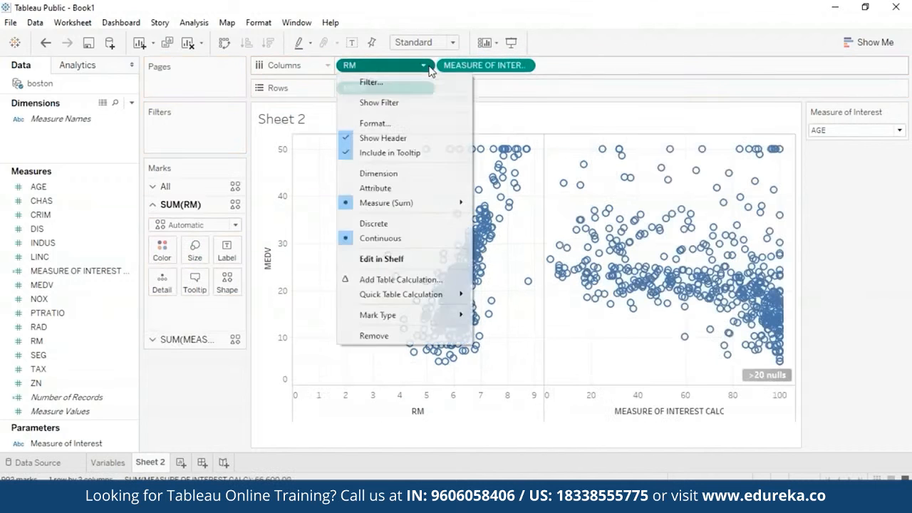
pyautogui.click(397, 338)
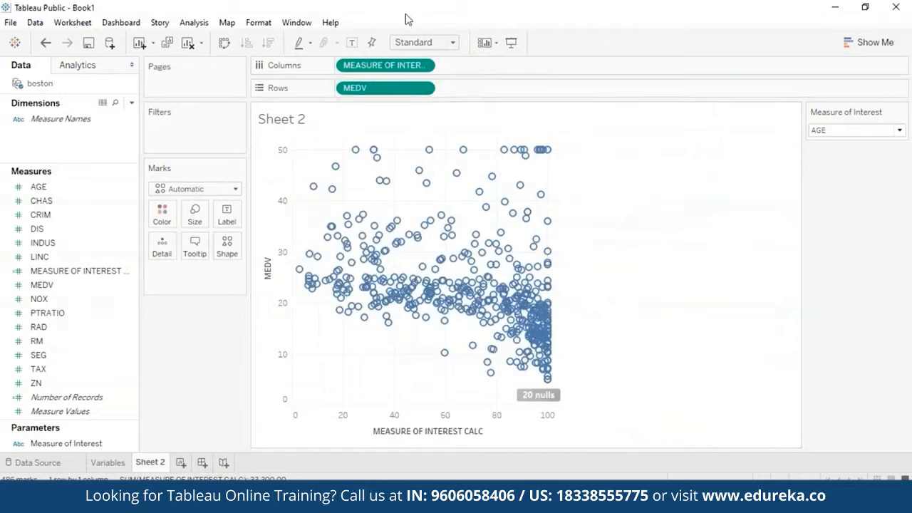
# Step: Set the aggregation of both MEDV and the Measure of Interest calculated field in the view to Average
pyautogui.click(423, 88)
pyautogui.moveTo(463, 228)
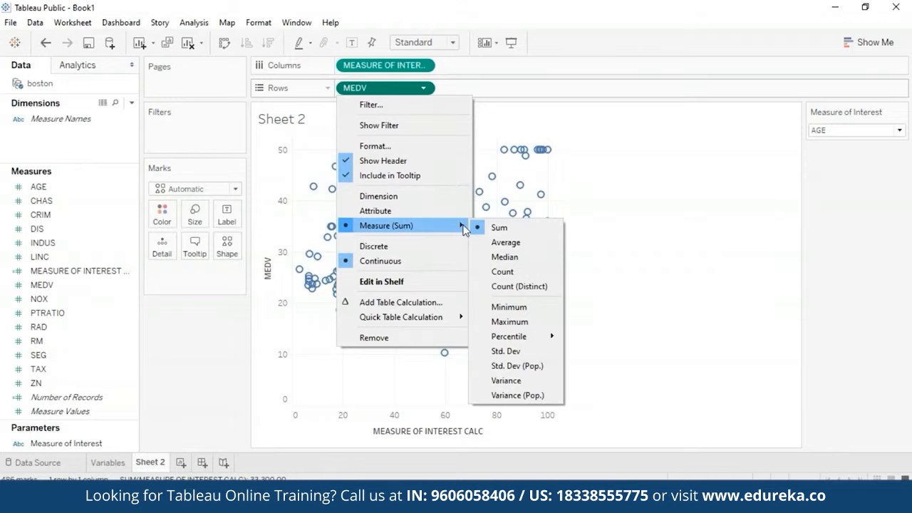
pyautogui.click(529, 246)
pyautogui.click(423, 66)
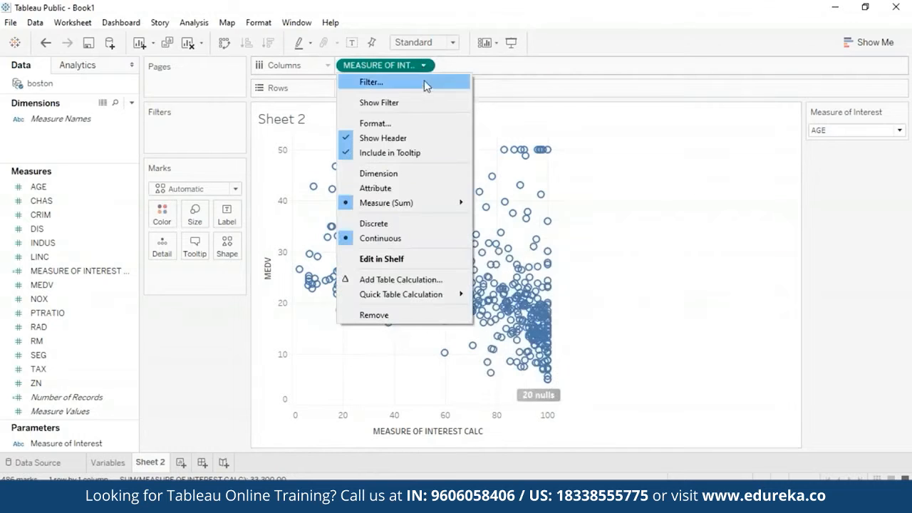
pyautogui.moveTo(441, 205)
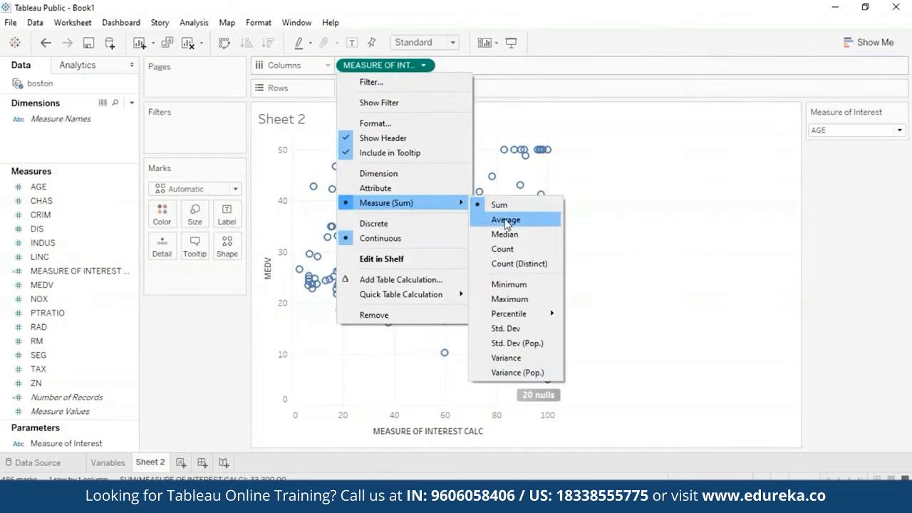
pyautogui.click(507, 219)
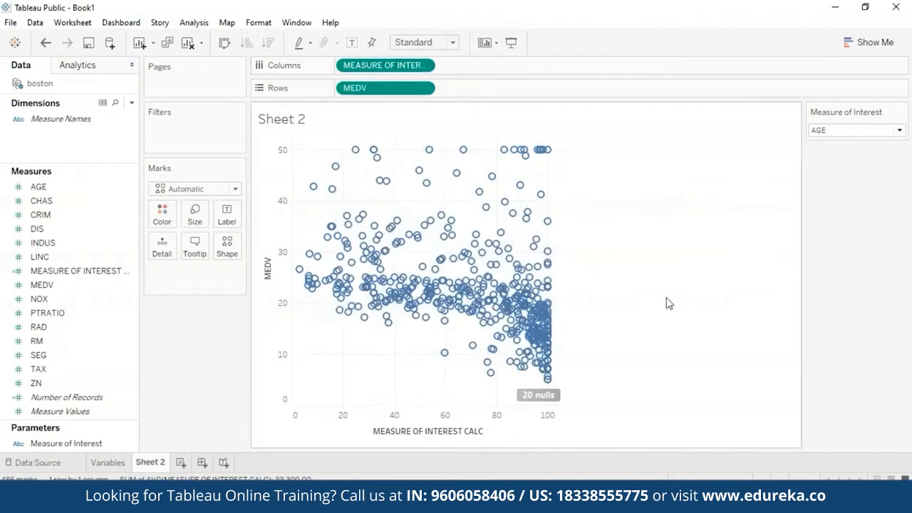
# Step: Switch the Measure of Interest parameter through TAX, CRIM, RAD and PTRATIO to compare each variable's scatter against MEDV
pyautogui.click(898, 130)
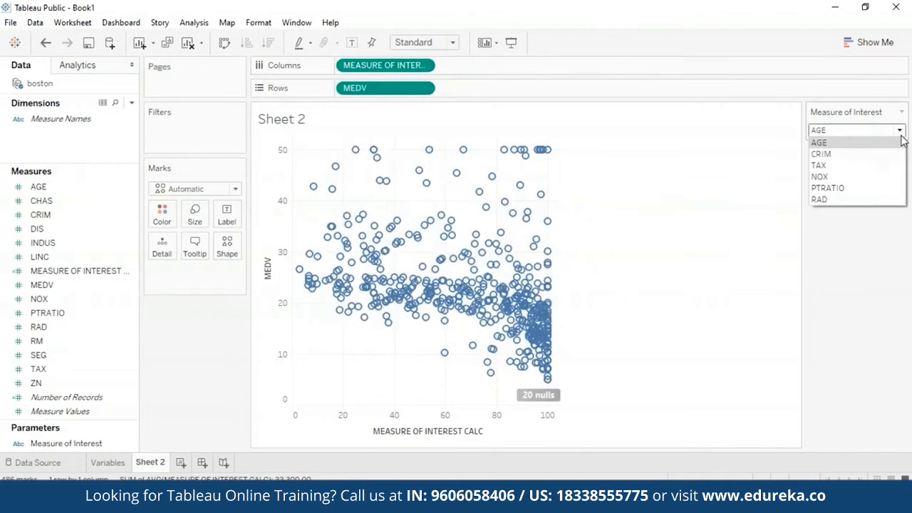
pyautogui.click(852, 165)
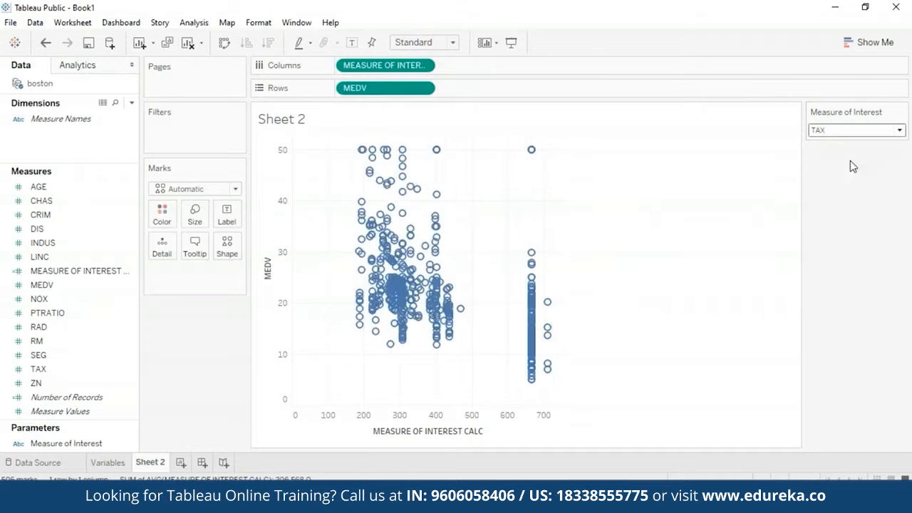
pyautogui.click(898, 130)
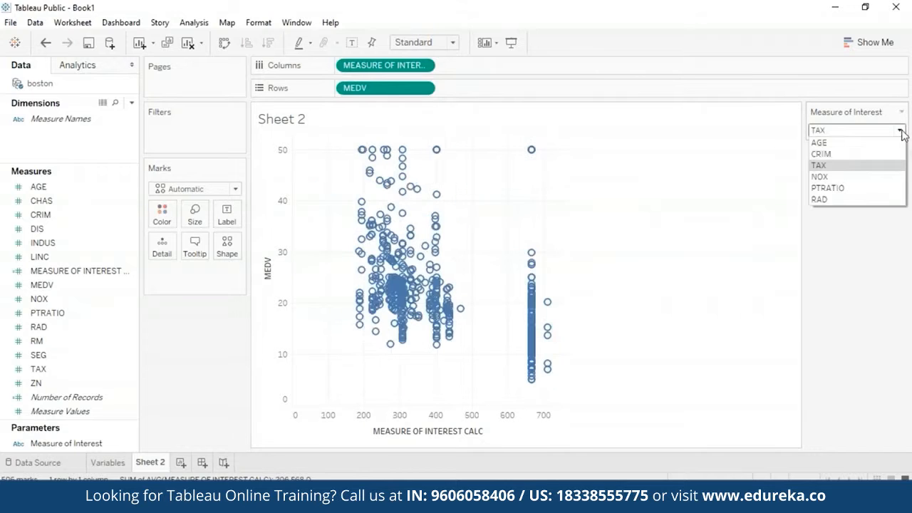
pyautogui.click(835, 162)
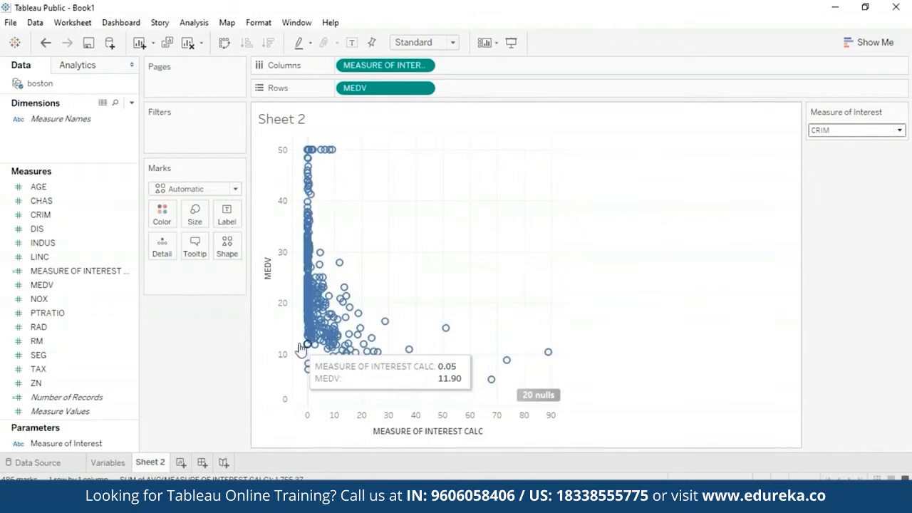
pyautogui.moveTo(309, 151)
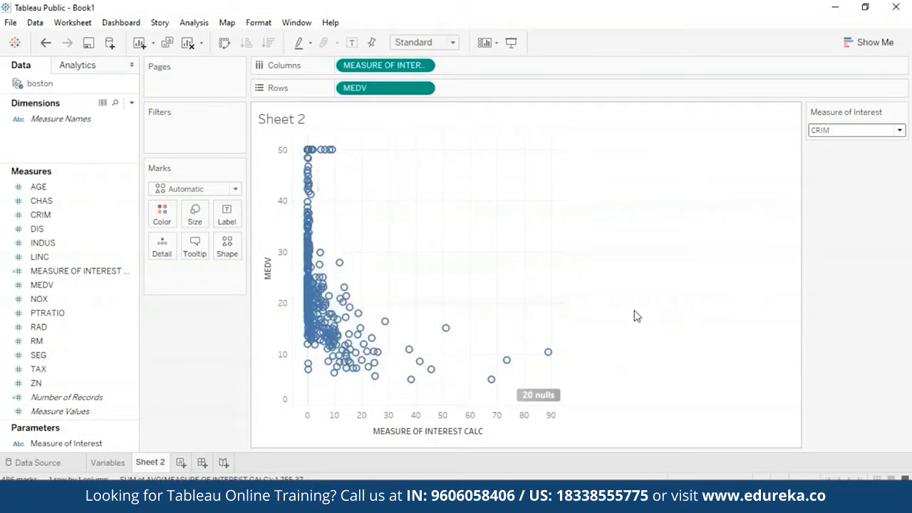
pyautogui.click(899, 131)
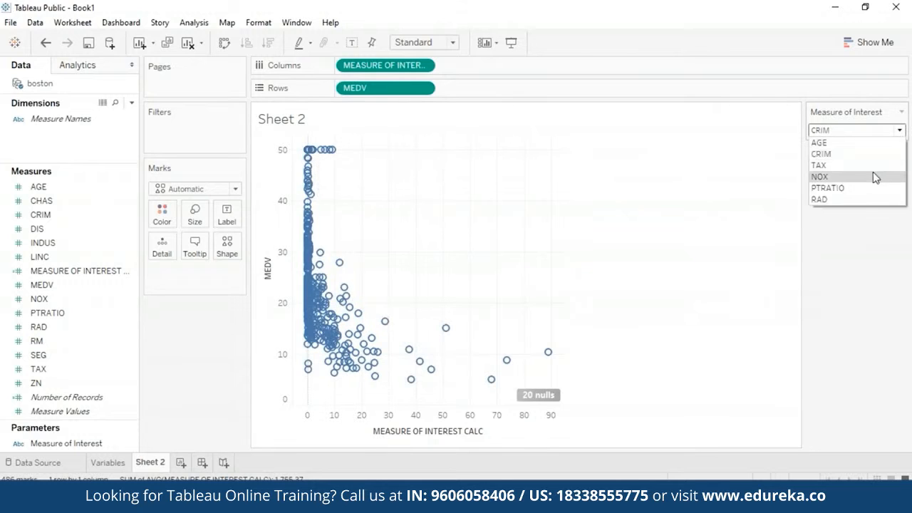
pyautogui.click(855, 200)
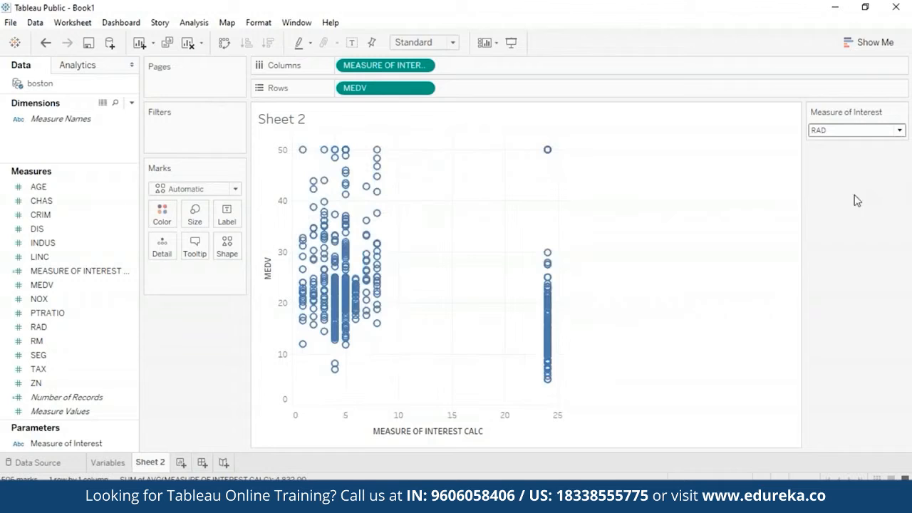
pyautogui.click(899, 130)
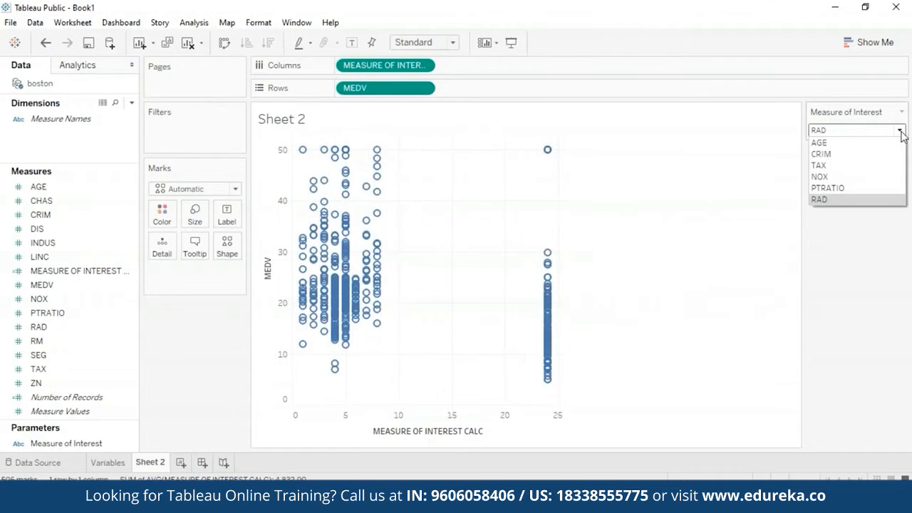
pyautogui.click(873, 187)
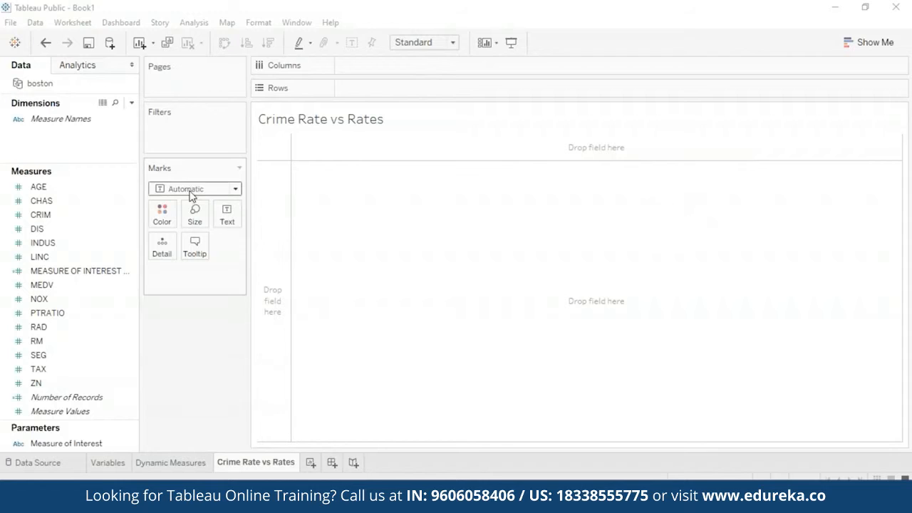
# Step: Create bins from the CRIM measure with a bin size of 3, keeping the field name CRIM (bin)
pyautogui.click(79, 218)
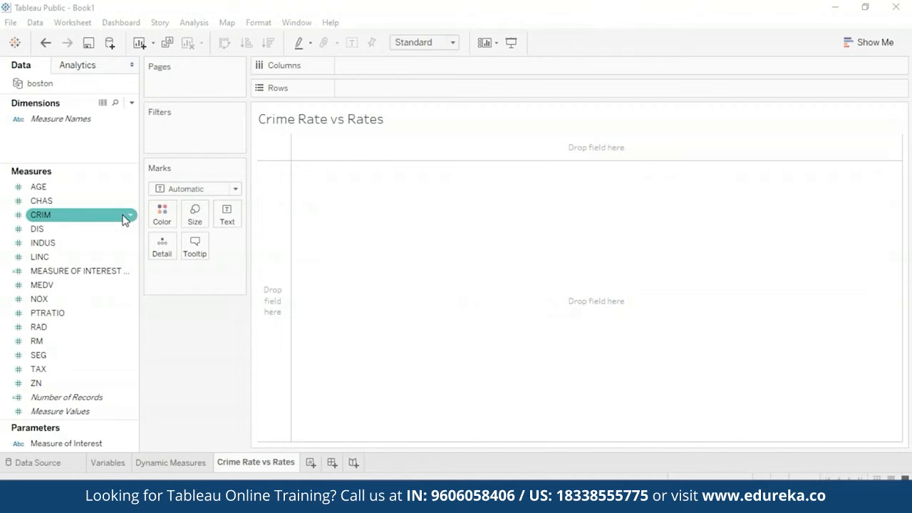
pyautogui.rightClick(125, 220)
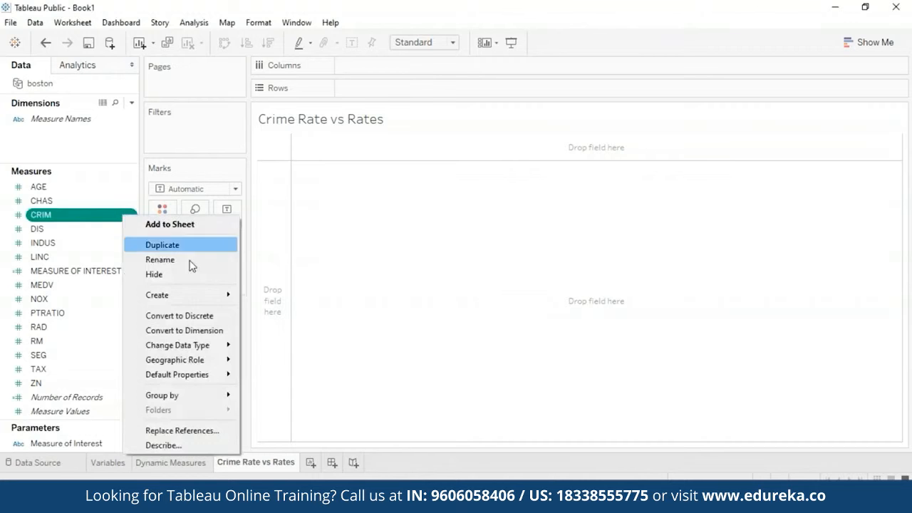
pyautogui.moveTo(202, 302)
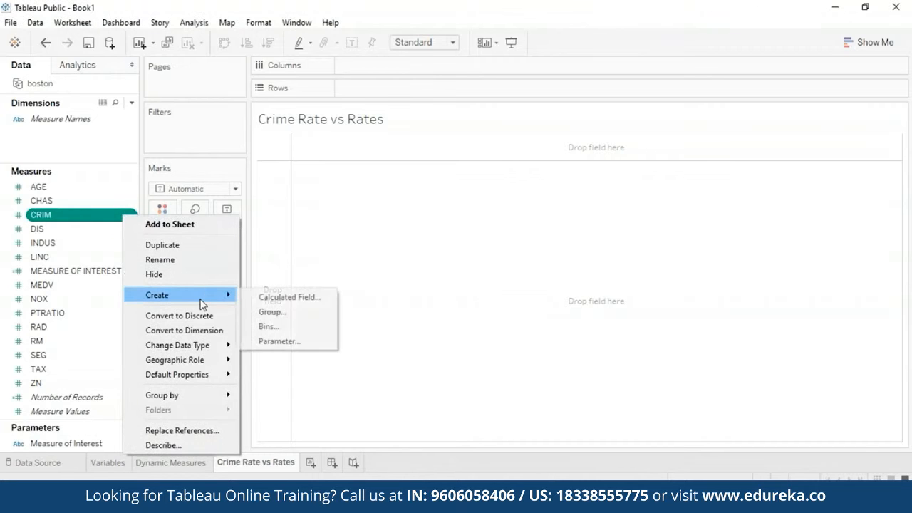
pyautogui.click(311, 328)
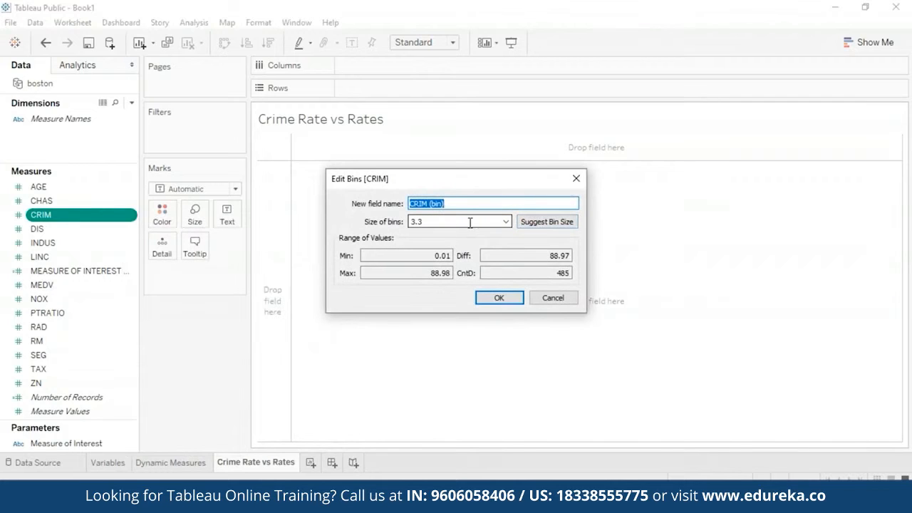
pyautogui.click(434, 222)
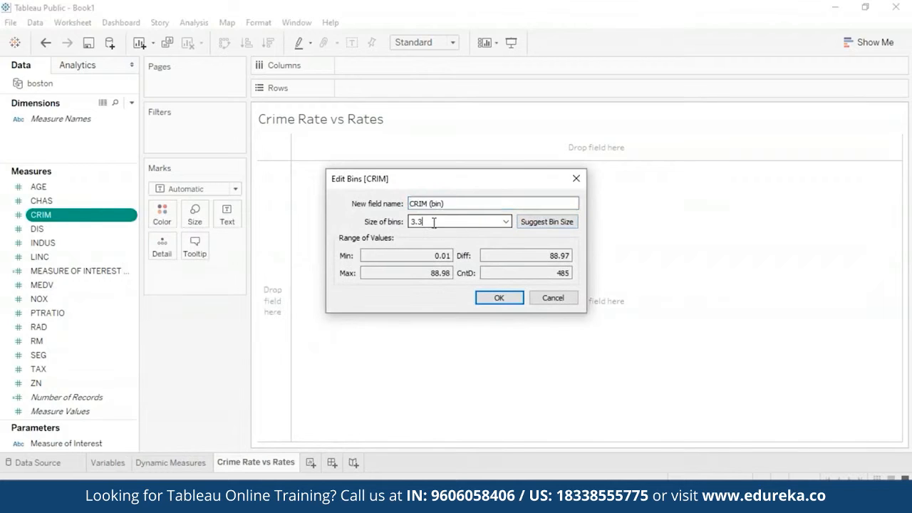
pyautogui.press('BackSpace')
pyautogui.press('BackSpace')
pyautogui.click(499, 298)
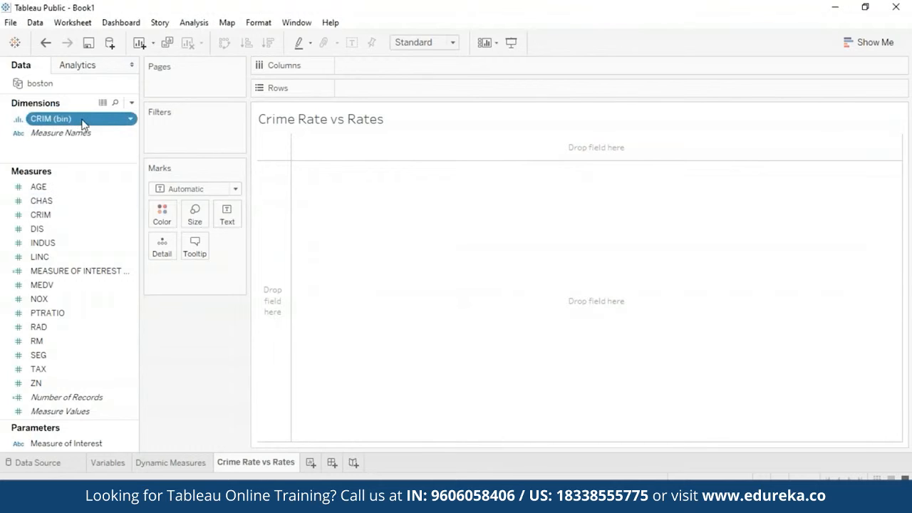
# Step: Plot MEDV on Rows against CRIM (bin) on Columns in the Crime Rate vs Rates sheet
pyautogui.moveTo(88, 126); pyautogui.dragTo(396, 70)
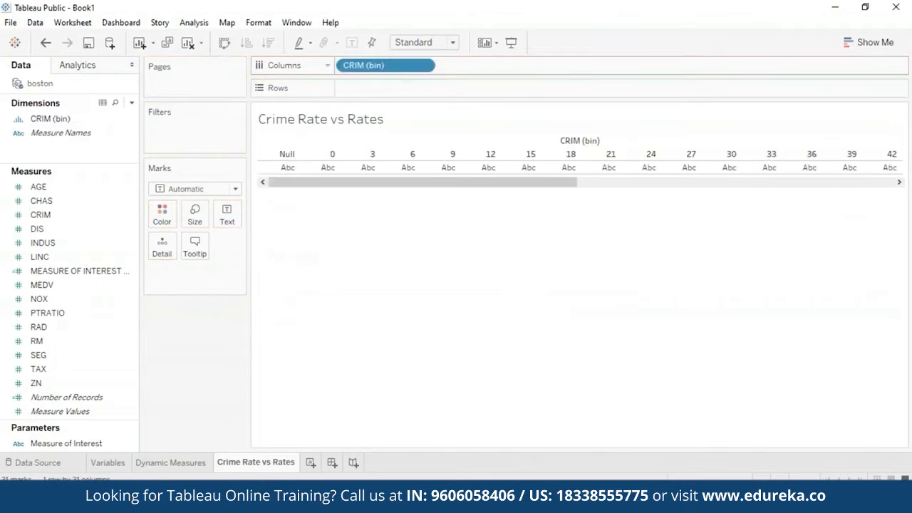
pyautogui.click(41, 201)
pyautogui.moveTo(57, 285); pyautogui.dragTo(369, 84)
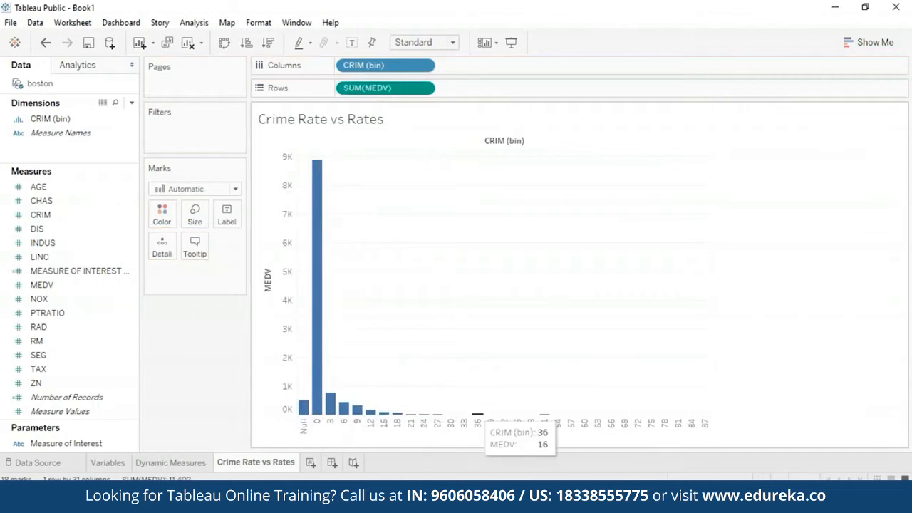
# Step: Exclude the Null bin's bar from the crime rate chart
pyautogui.moveTo(305, 411)
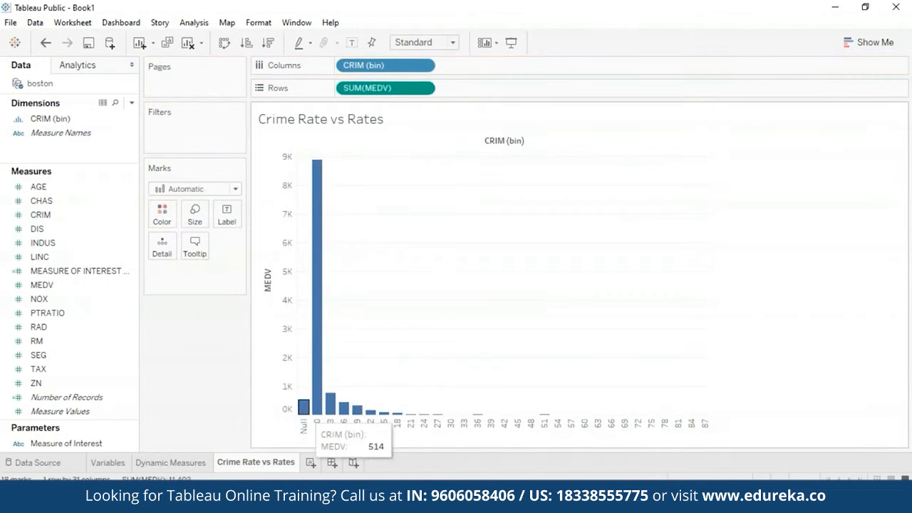
pyautogui.rightClick(303, 411)
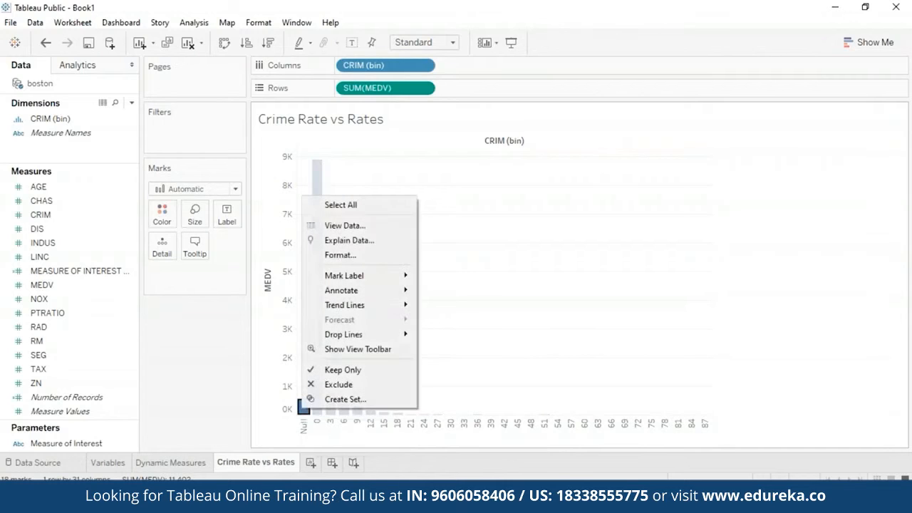
pyautogui.click(334, 387)
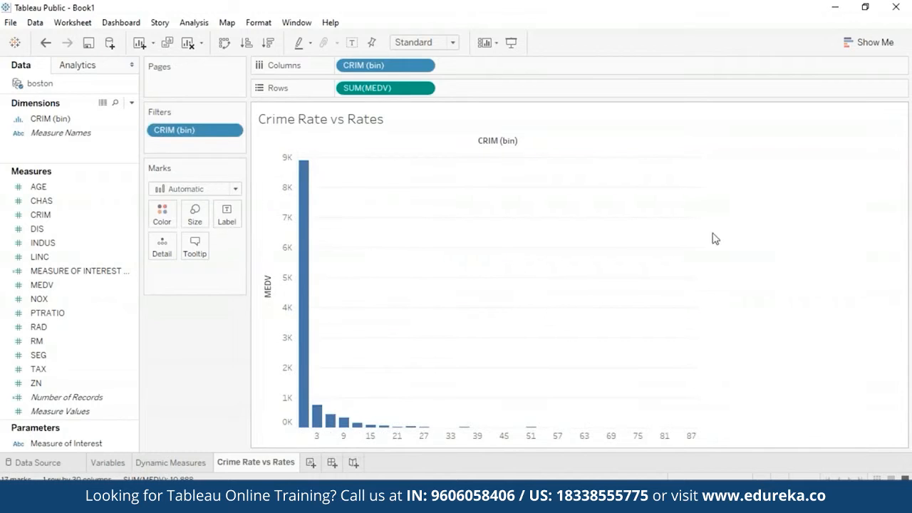
# Step: Change the chart to a box-and-whisker plot and move CRIM (bin) from Detail back to Columns
pyautogui.click(875, 44)
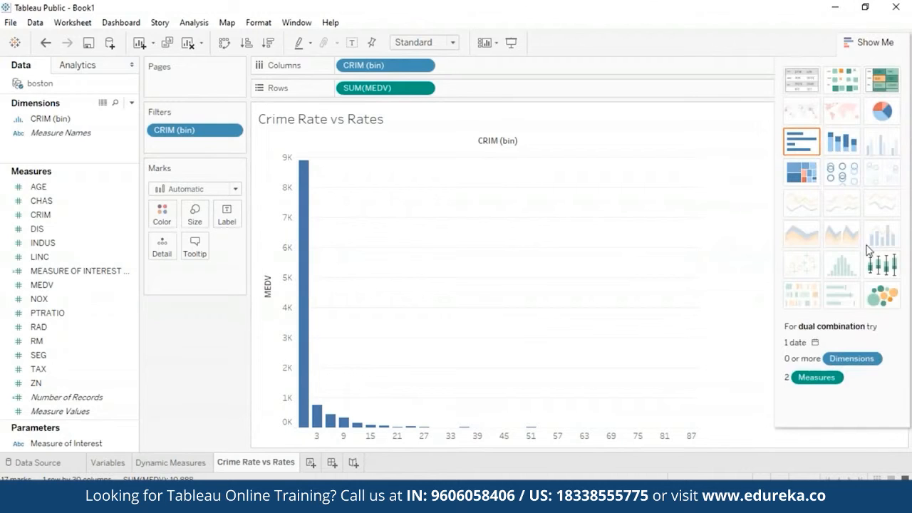
pyautogui.click(881, 265)
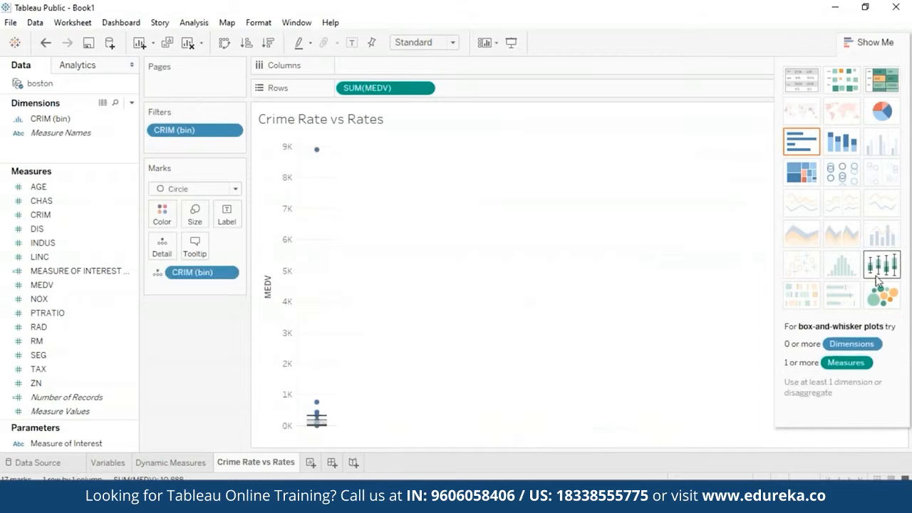
pyautogui.moveTo(201, 272); pyautogui.dragTo(429, 65)
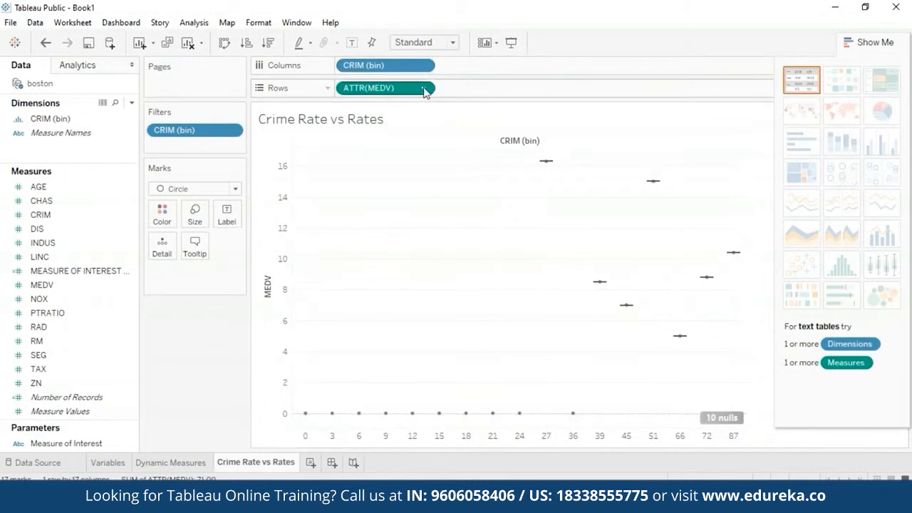
# Step: Convert MEDV on Rows to a dimension and close the chart type suggestions
pyautogui.click(425, 88)
pyautogui.click(389, 199)
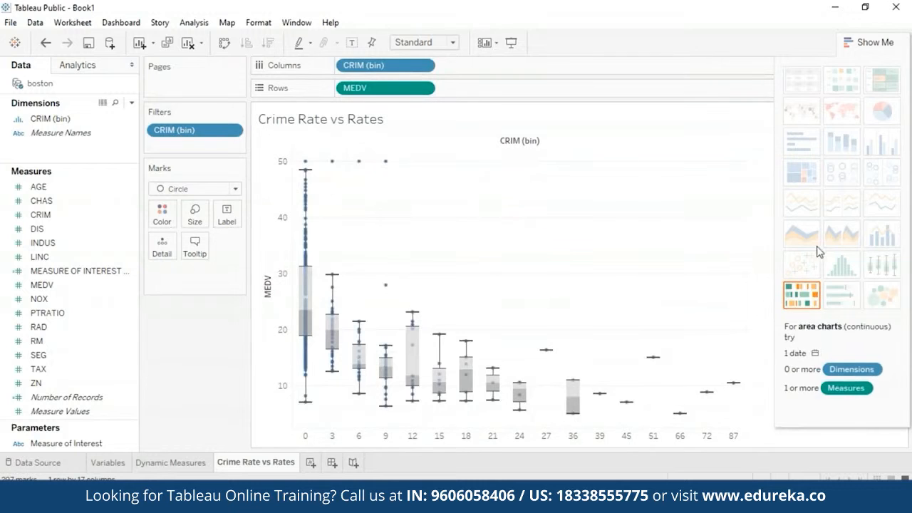
pyautogui.click(871, 42)
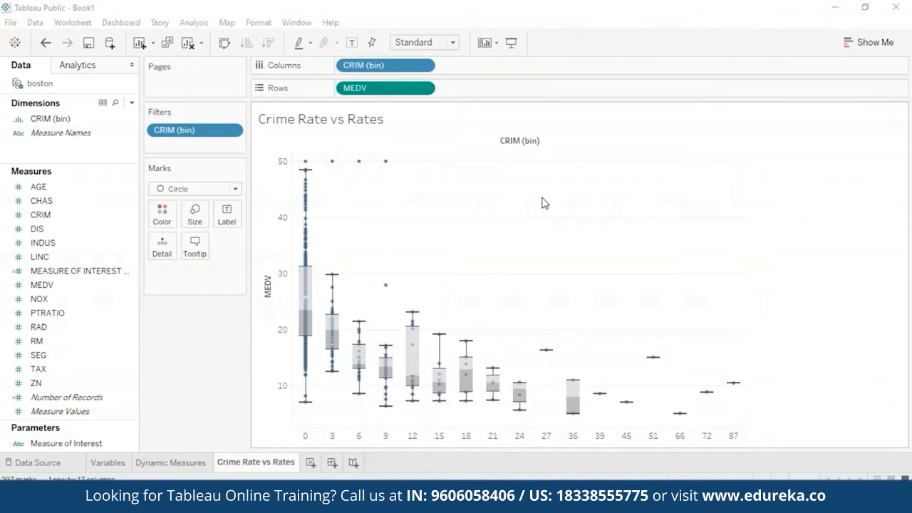
pyautogui.click(425, 88)
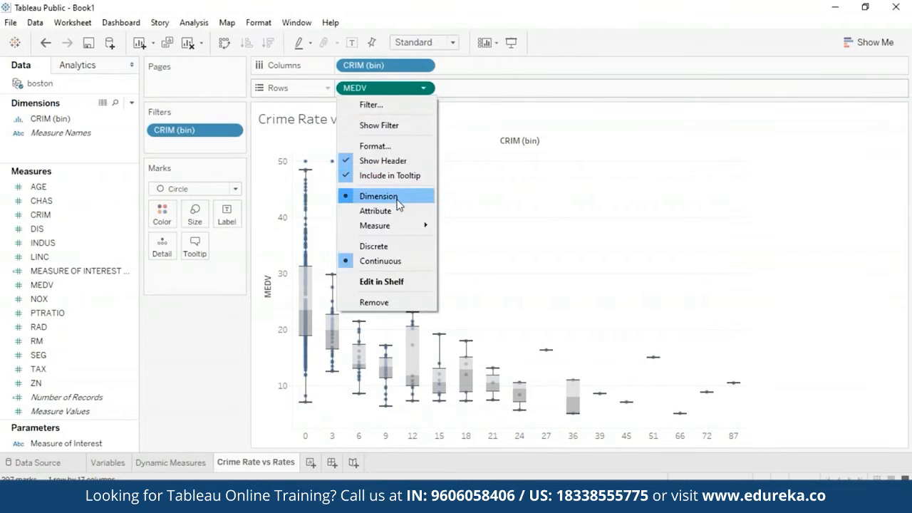
pyautogui.moveTo(426, 229)
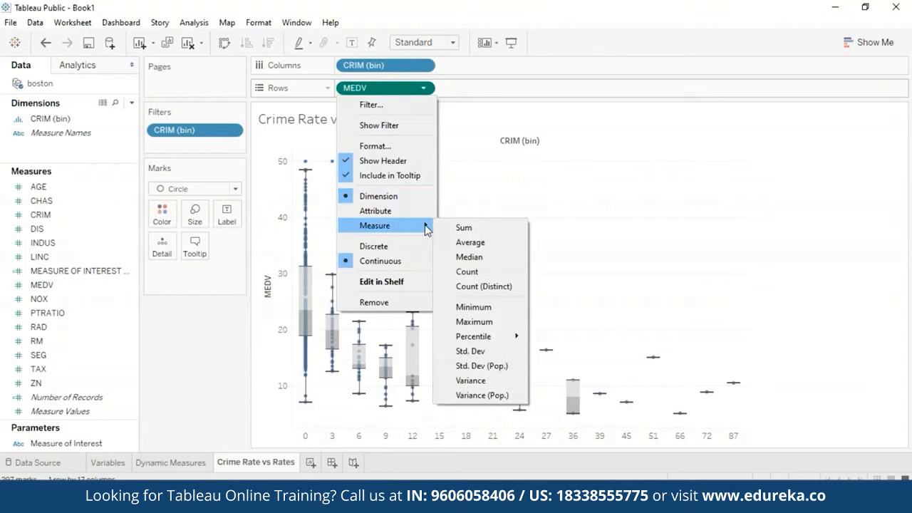
pyautogui.click(591, 223)
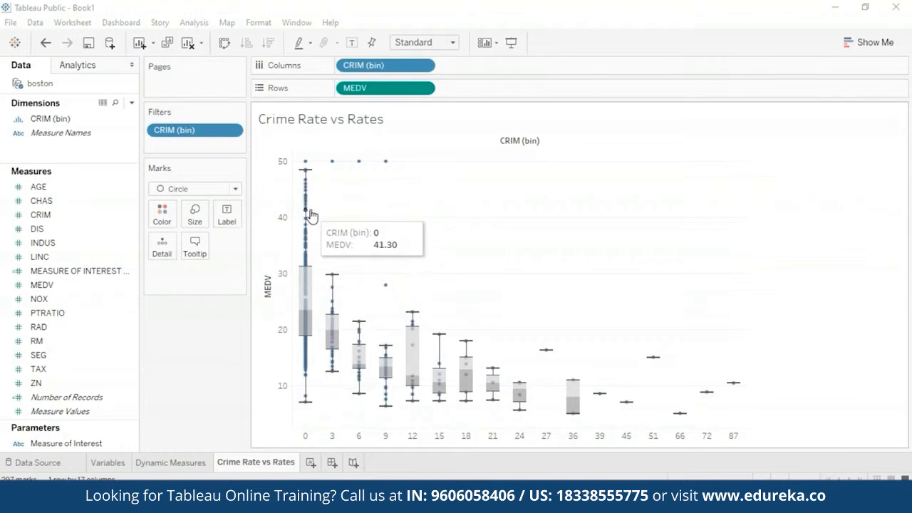
# Step: Examine the MEDV points and whiskers of the two lowest CRIM (bin) box plots
pyautogui.moveTo(305, 163)
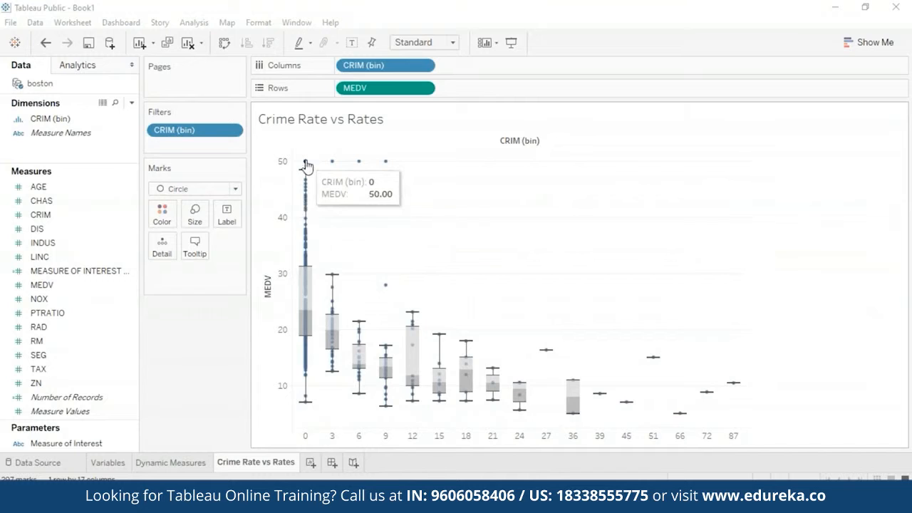
pyautogui.moveTo(335, 304)
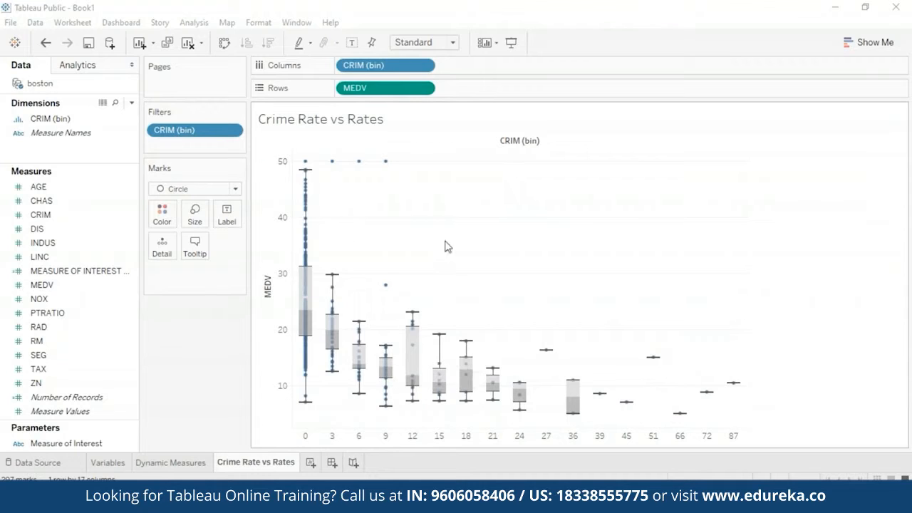
pyautogui.click(111, 219)
# Step: Add a new worksheet and rename it Metrics
pyautogui.click(310, 462)
pyautogui.rightClick(313, 462)
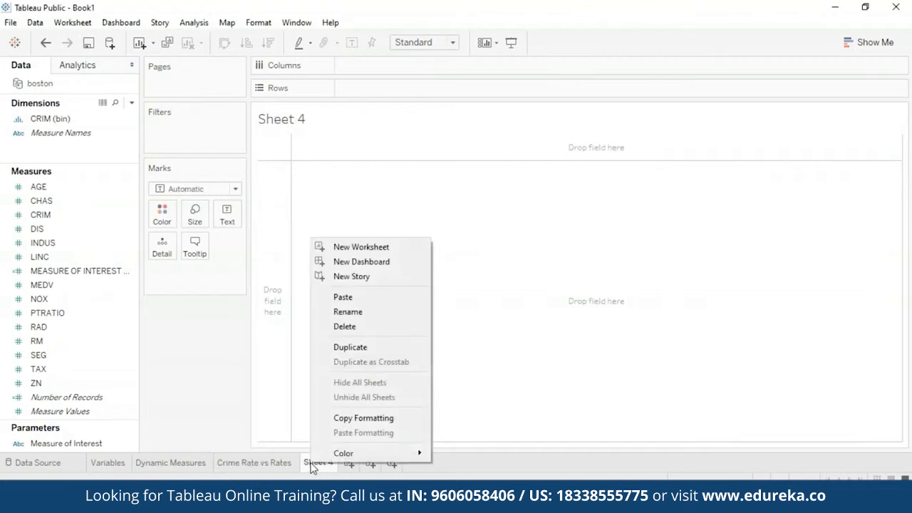
pyautogui.click(383, 312)
pyautogui.write('Metr')
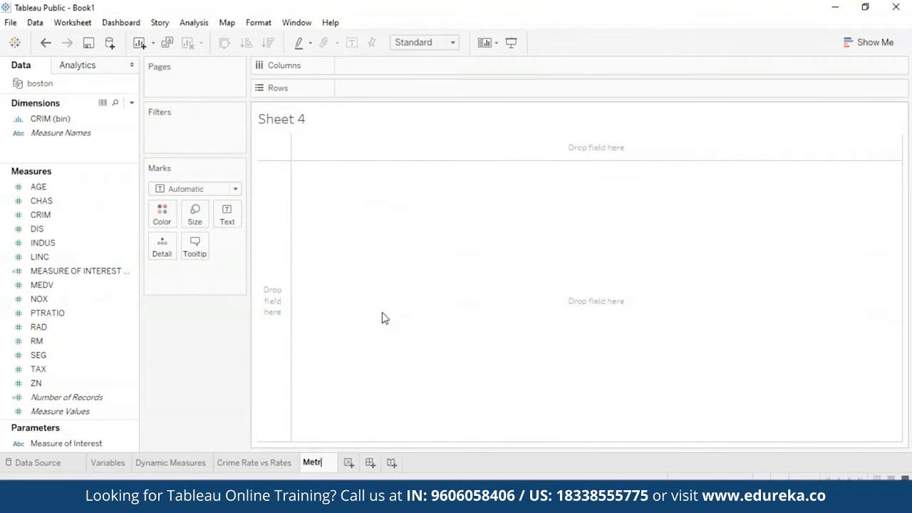
pyautogui.write('ics')
pyautogui.press('Return')
# Step: Place Measure Names on Columns and Measure Values on Rows in the Metrics sheet
pyautogui.click(84, 215)
pyautogui.click(50, 305)
pyautogui.click(79, 132)
pyautogui.moveTo(75, 133); pyautogui.dragTo(401, 65)
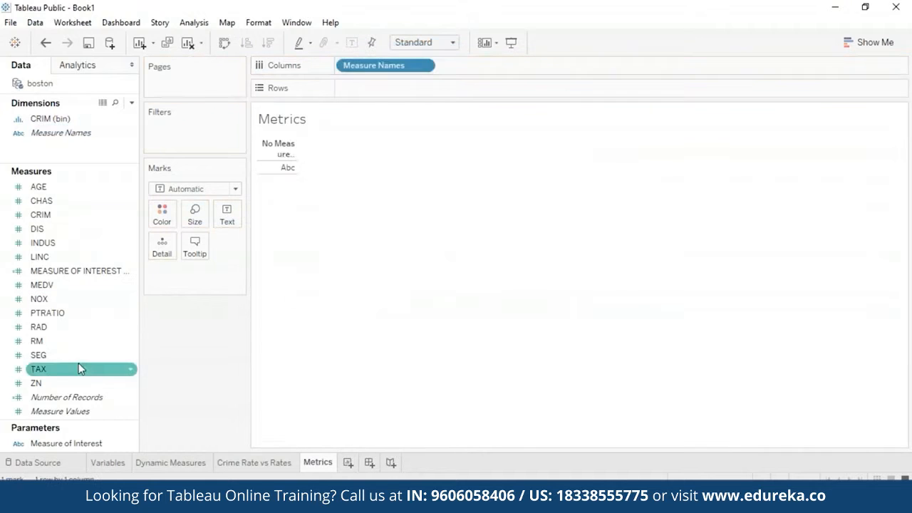
pyautogui.moveTo(60, 411); pyautogui.dragTo(335, 81)
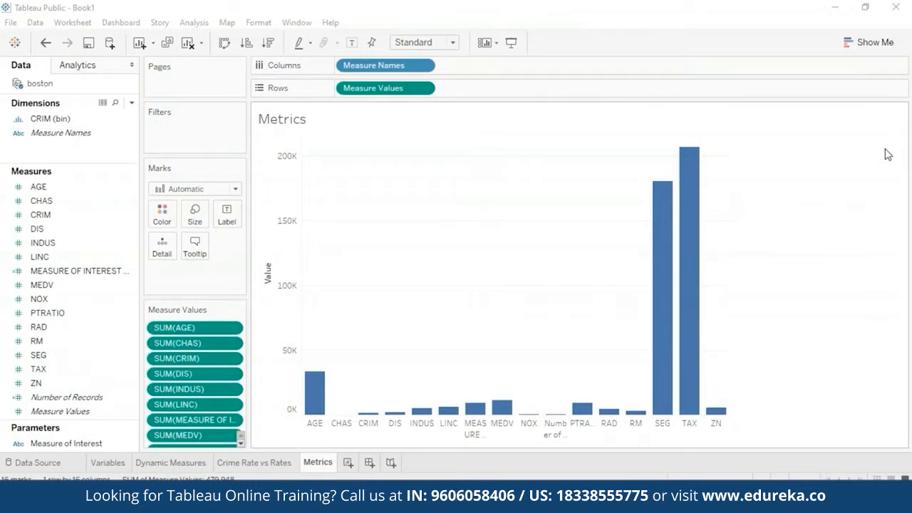
# Step: Change the Metrics chart to a text table, swap its rows and columns, and close the chart type suggestions
pyautogui.click(885, 38)
pyautogui.click(872, 44)
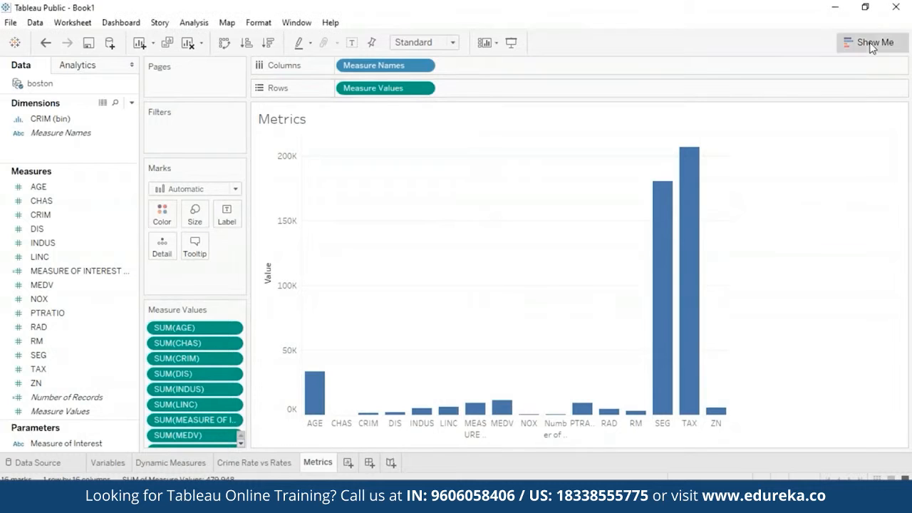
pyautogui.click(795, 86)
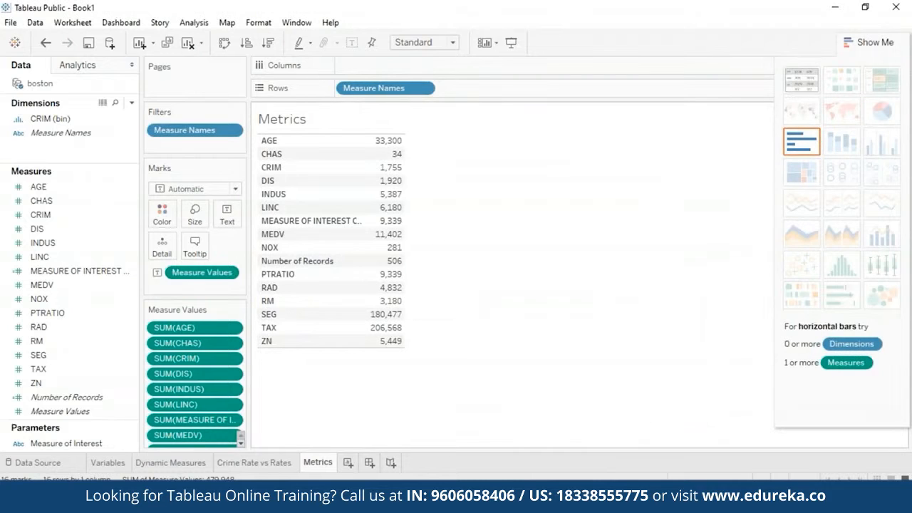
pyautogui.click(226, 44)
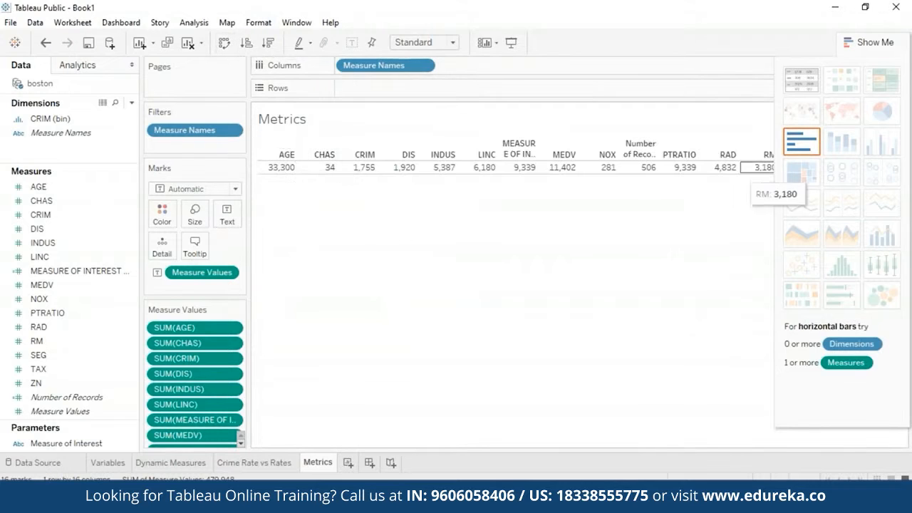
pyautogui.click(871, 42)
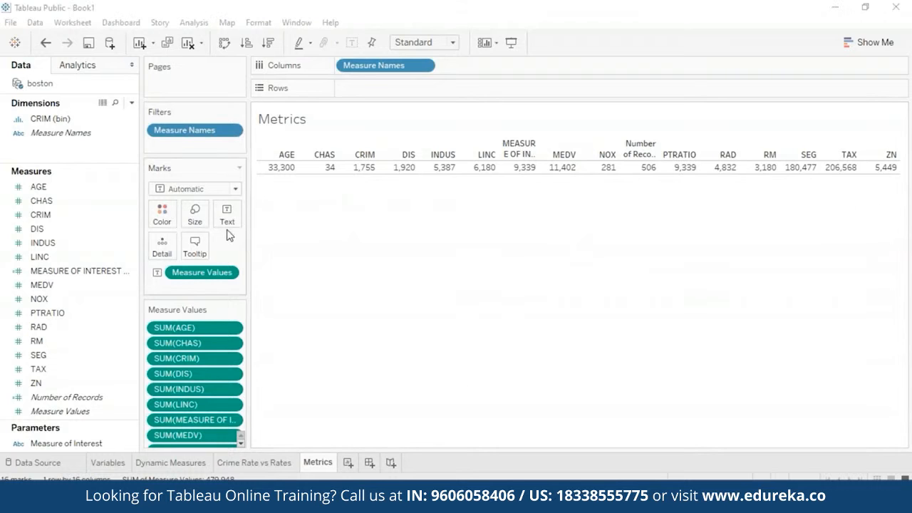
# Step: Set the aggregation of Measure Values in the Metrics table to Average
pyautogui.click(229, 272)
pyautogui.moveTo(242, 395)
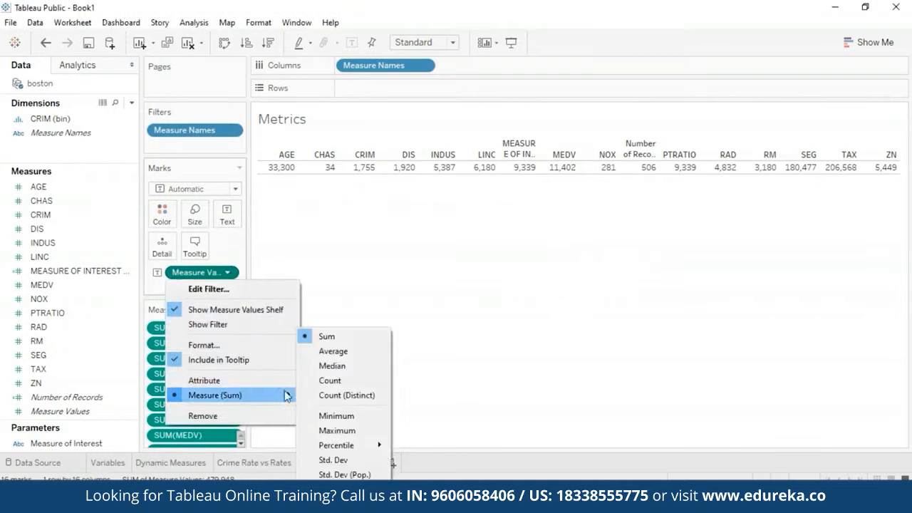
pyautogui.click(322, 349)
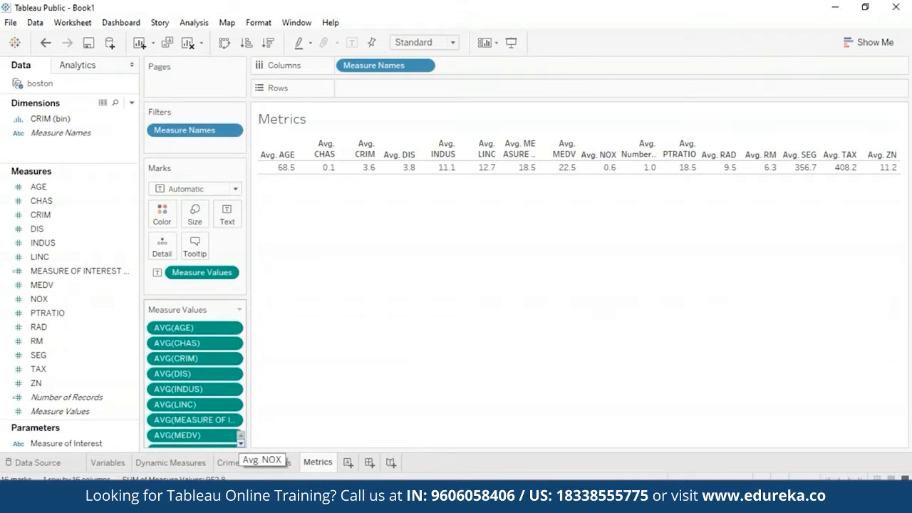
# Step: Remove the CHAS, INDUS, LINC and MEASURE OF INTEREST averages from the Metrics table's measure values
pyautogui.click(233, 345)
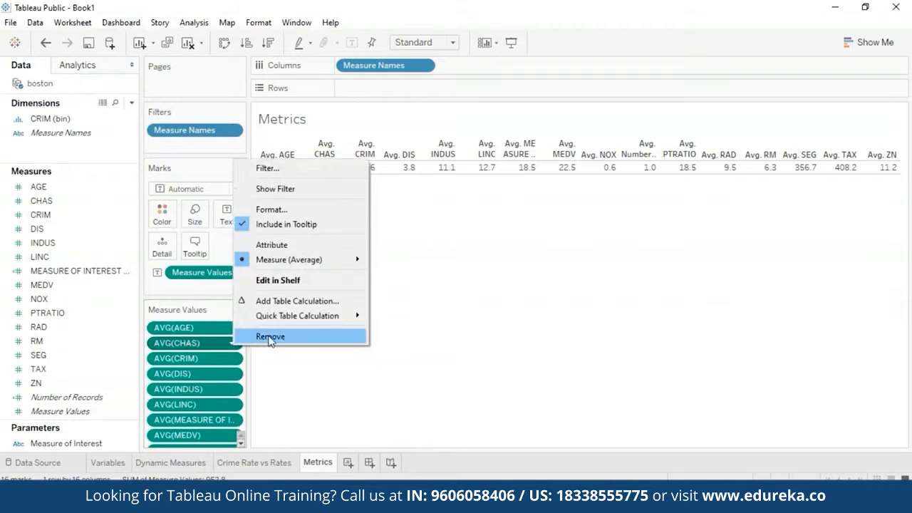
pyautogui.click(271, 337)
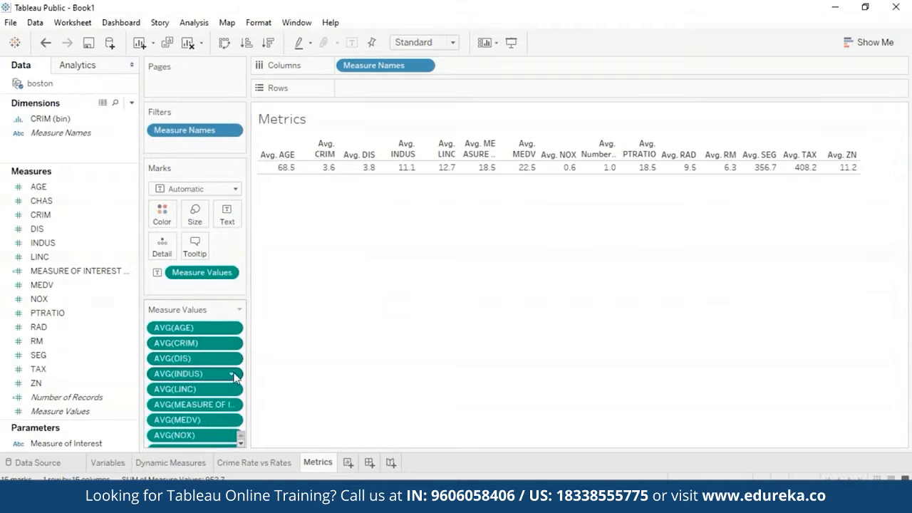
pyautogui.click(232, 374)
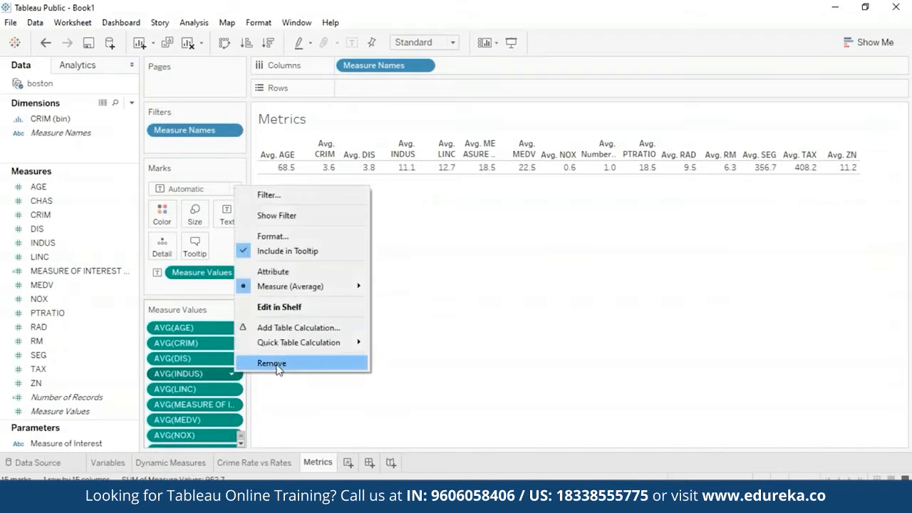
pyautogui.click(272, 363)
pyautogui.click(232, 374)
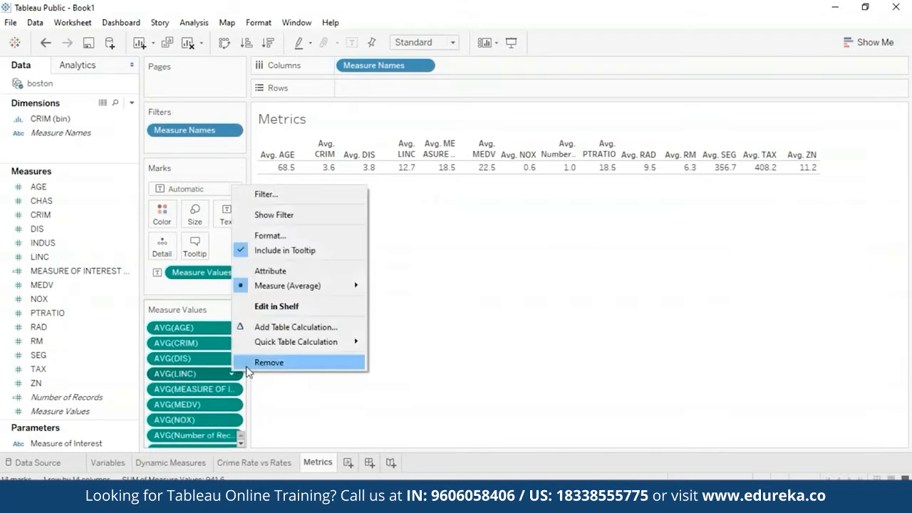
pyautogui.click(247, 365)
pyautogui.click(233, 374)
pyautogui.click(256, 364)
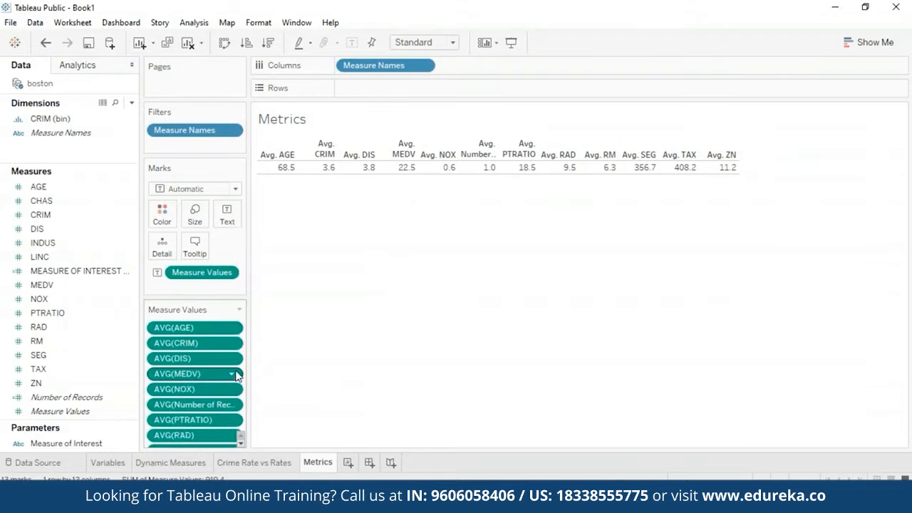
# Step: Remove the MEDV, Number of Records, SEG and ZN averages from the Metrics table's measure values
pyautogui.click(233, 374)
pyautogui.click(271, 363)
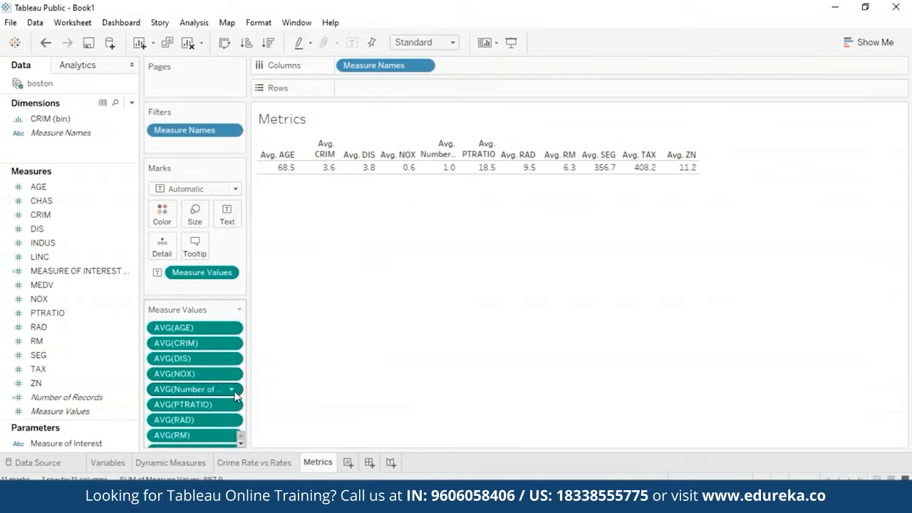
pyautogui.click(233, 390)
pyautogui.click(270, 382)
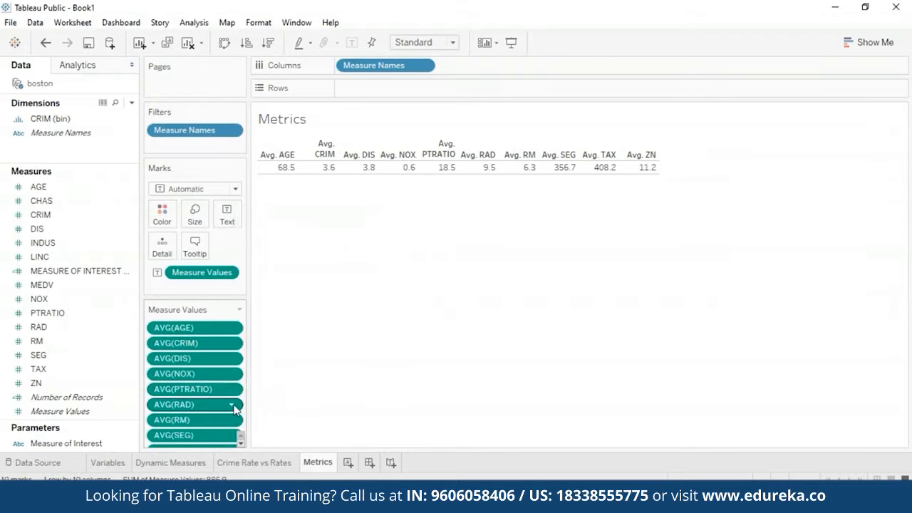
pyautogui.click(233, 436)
pyautogui.click(277, 428)
pyautogui.scroll(-2, 238, 436)
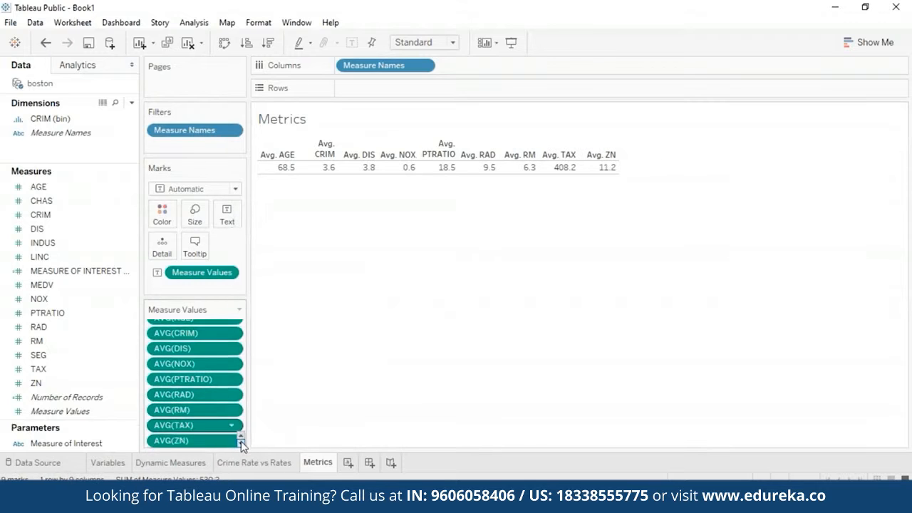
pyautogui.click(230, 436)
pyautogui.click(254, 432)
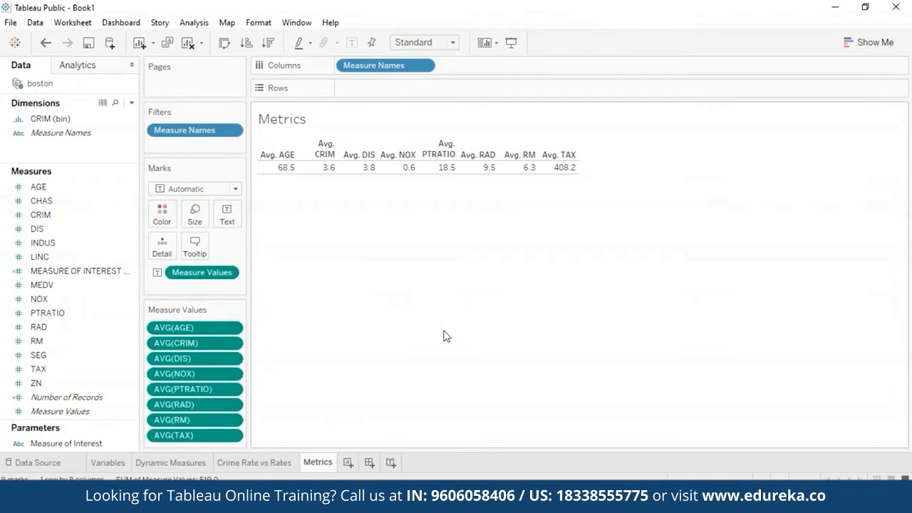
# Step: Add a MEDV filter on all values to the Metrics sheet, keeping the full range from 5 to 50
pyautogui.moveTo(68, 284); pyautogui.dragTo(180, 149)
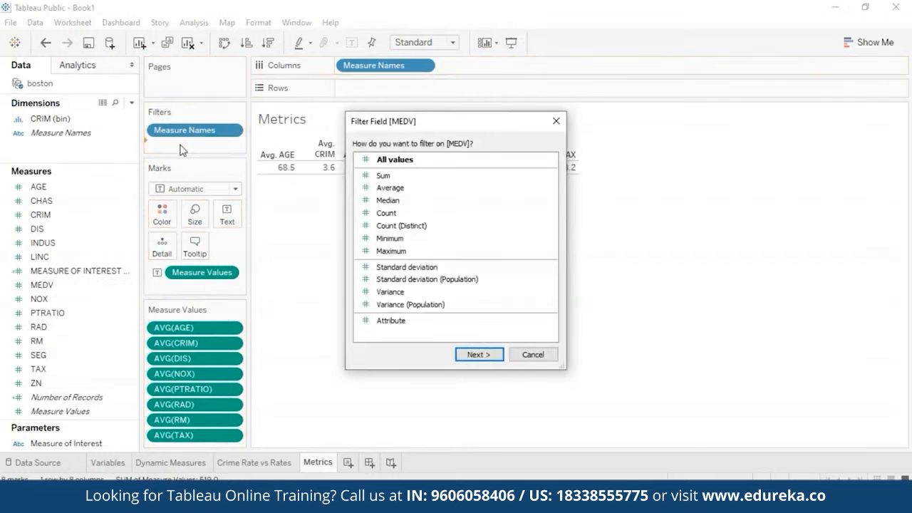
pyautogui.click(476, 354)
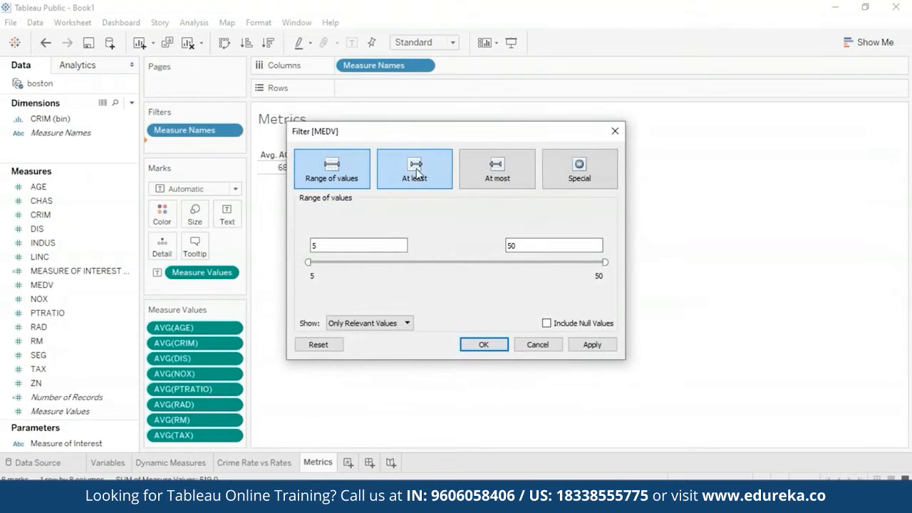
pyautogui.click(478, 346)
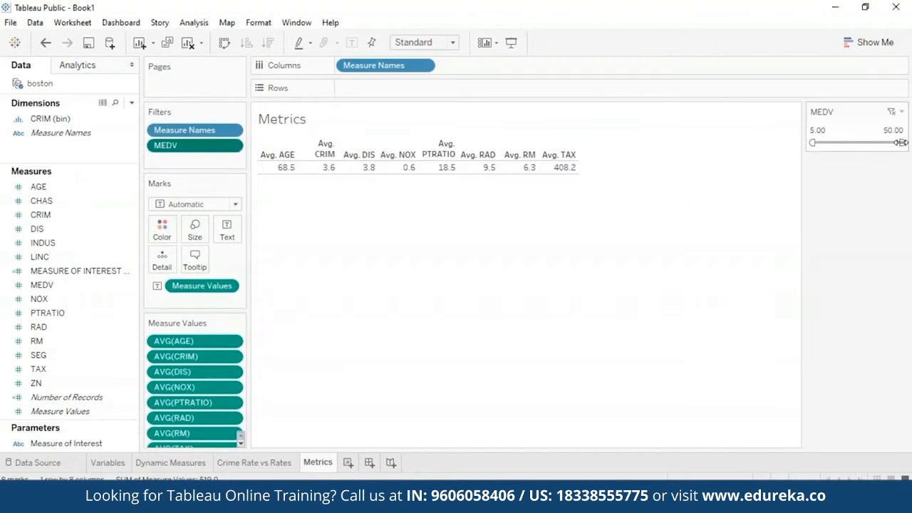
# Step: Narrow the MEDV filter range to 15–25 and review the averages from CRIM to RAD in the table
pyautogui.moveTo(901, 144); pyautogui.dragTo(830, 141)
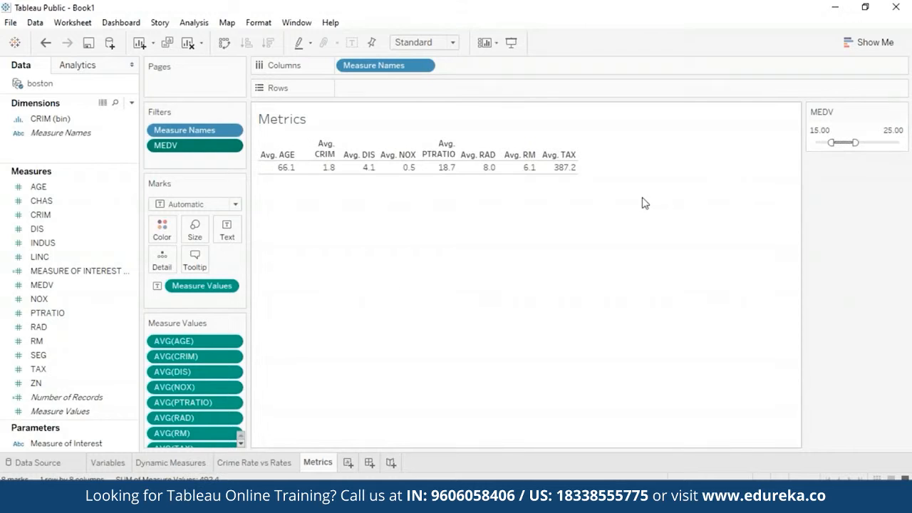
pyautogui.moveTo(329, 172)
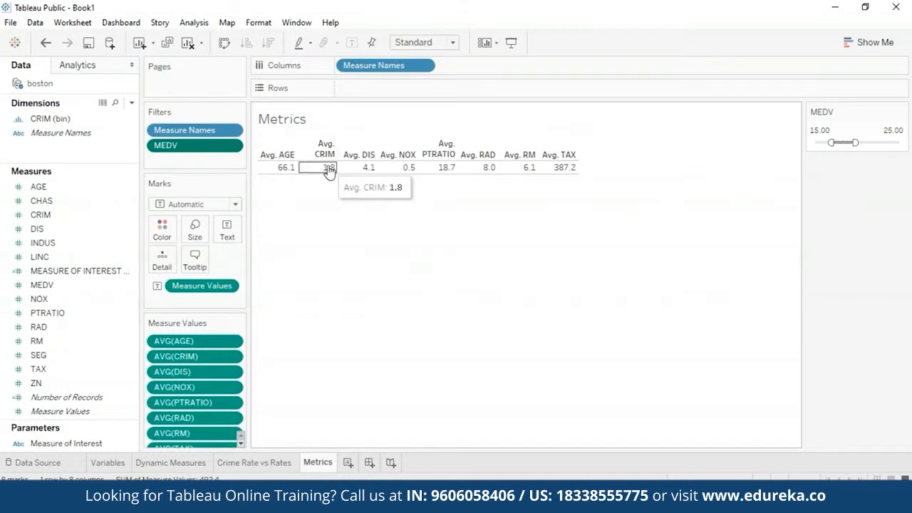
pyautogui.moveTo(369, 174)
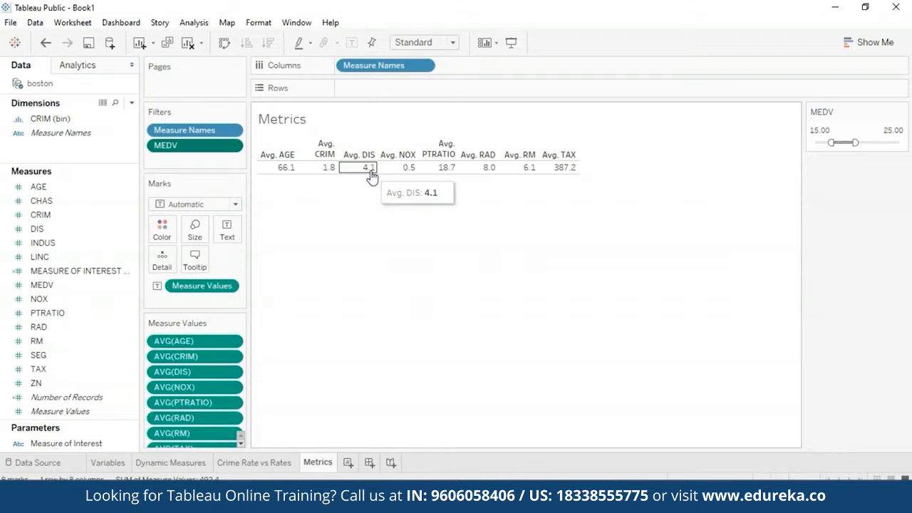
pyautogui.moveTo(406, 171)
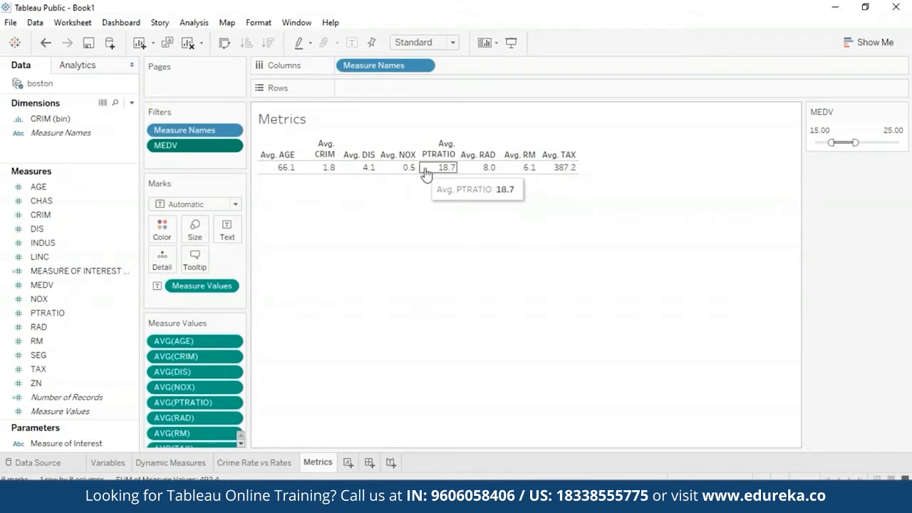
pyautogui.moveTo(476, 174)
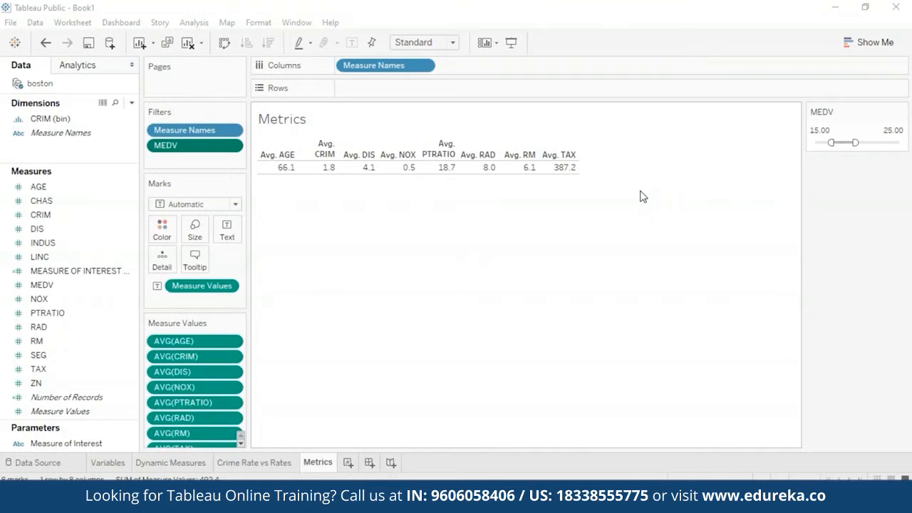
# Step: Create a calculated field named CRIME INDICATOR and start its formula
pyautogui.click(130, 104)
pyautogui.click(43, 116)
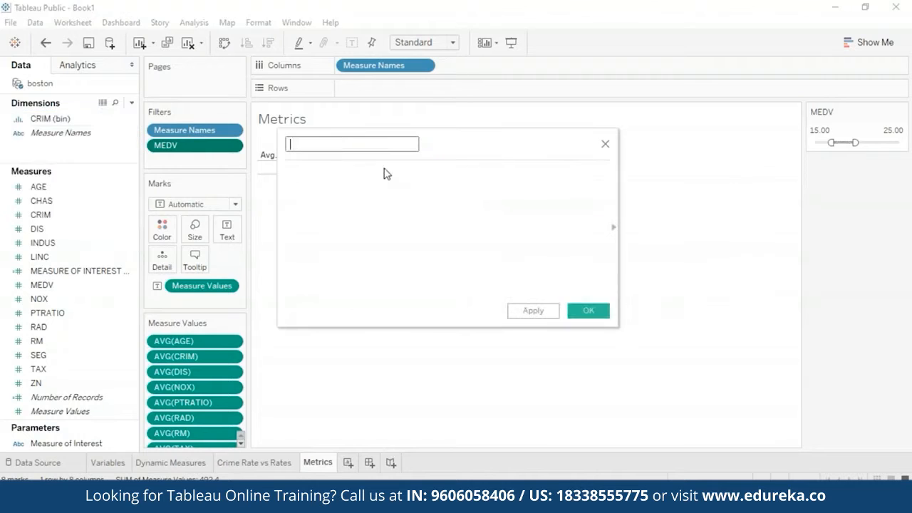
pyautogui.write('CRIME INDICATOR')
pyautogui.click(366, 205)
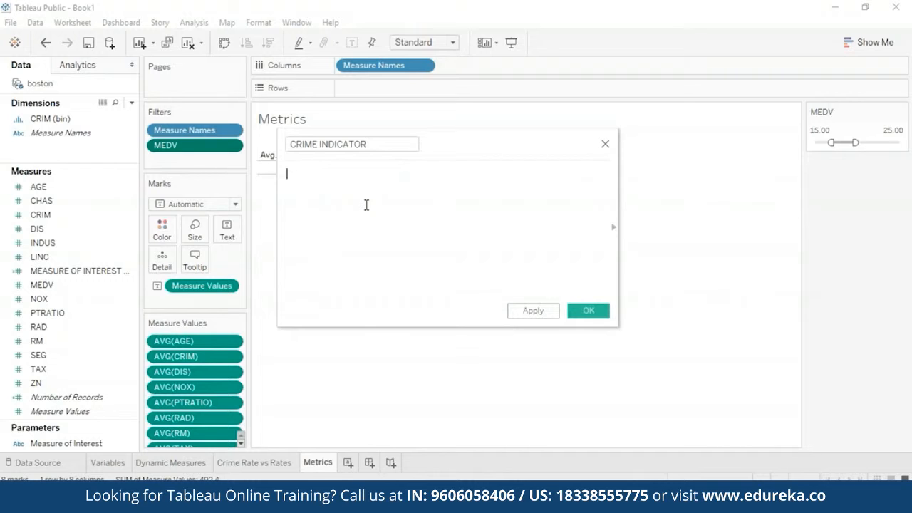
# Step: Write the condition IF [CRIM] <= 3 THEN 'Low' in the formula and close it with END
pyautogui.write('IF [cr')
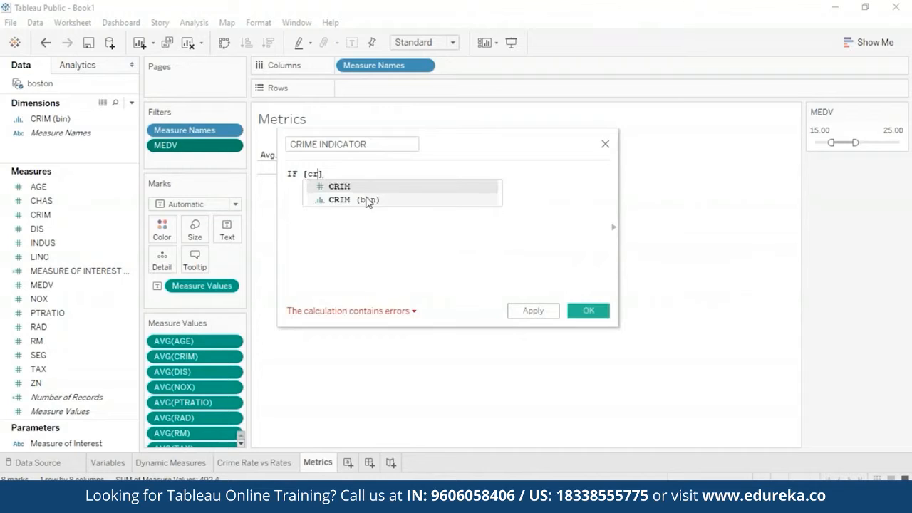
pyautogui.click(366, 203)
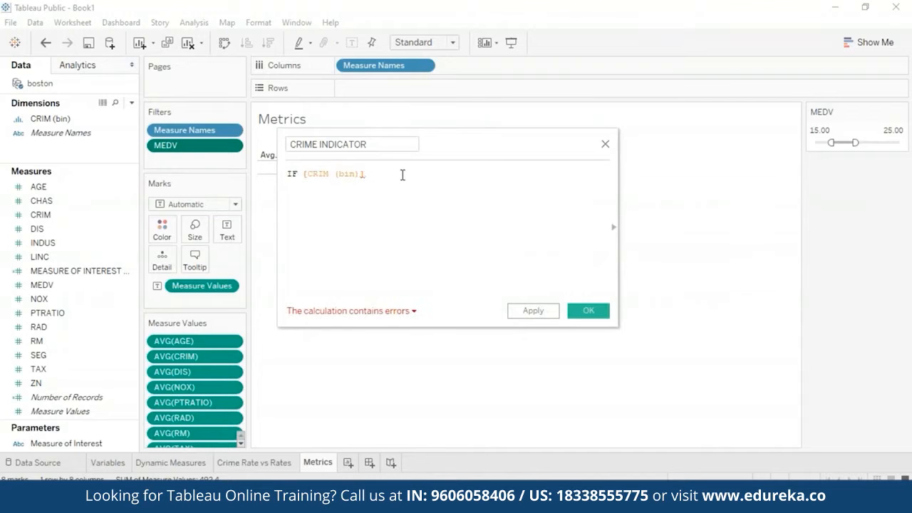
pyautogui.press('BackSpace')
pyautogui.press('BackSpace')
pyautogui.press('BackSpace')
pyautogui.press('BackSpace')
pyautogui.press('BackSpace')
pyautogui.press('BackSpace')
pyautogui.press('BackSpace')
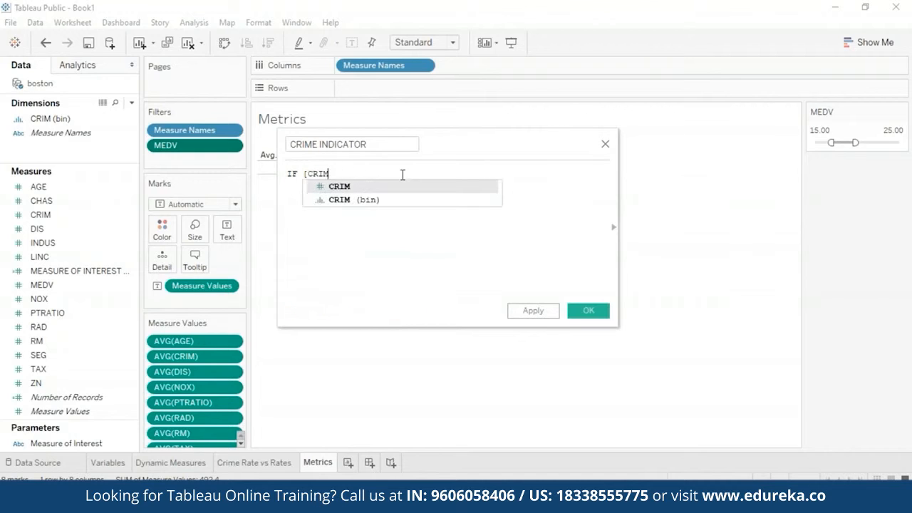
pyautogui.click(399, 187)
pyautogui.write('<=')
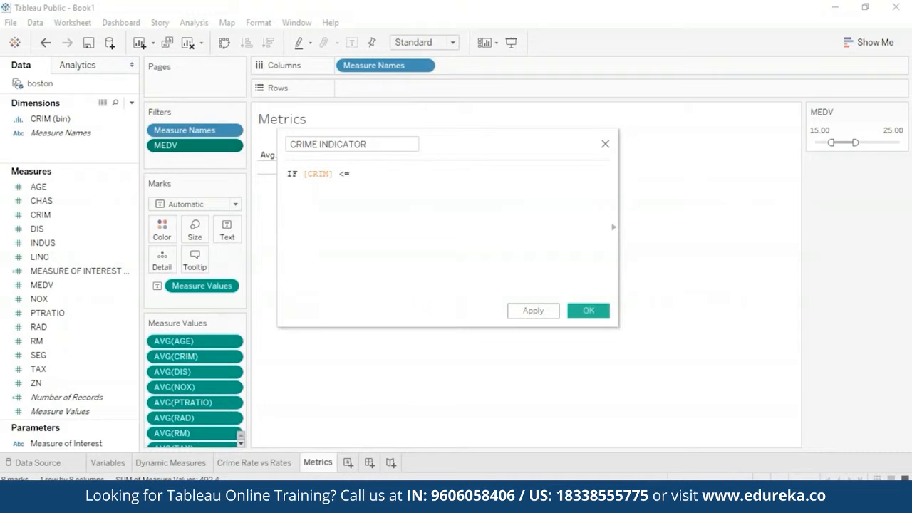
pyautogui.write(' 3 the')
pyautogui.press('Return')
pyautogui.write("'Low'")
pyautogui.press('Return')
pyautogui.write('END')
# Step: Insert a second condition above END: IF [CRIM] <= 8 THEN 'Moderate'
pyautogui.click(453, 173)
pyautogui.press('Return')
pyautogui.write('IF [C')
pyautogui.press('Return')
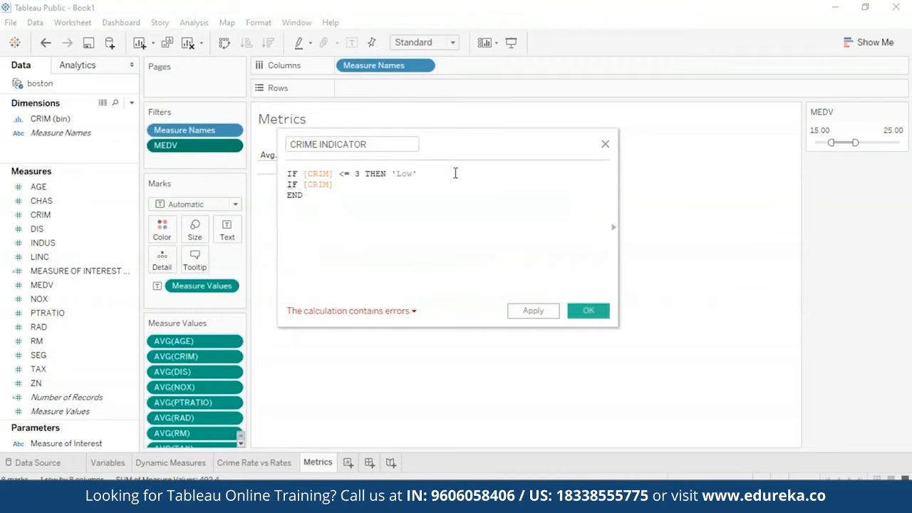
pyautogui.write('<')
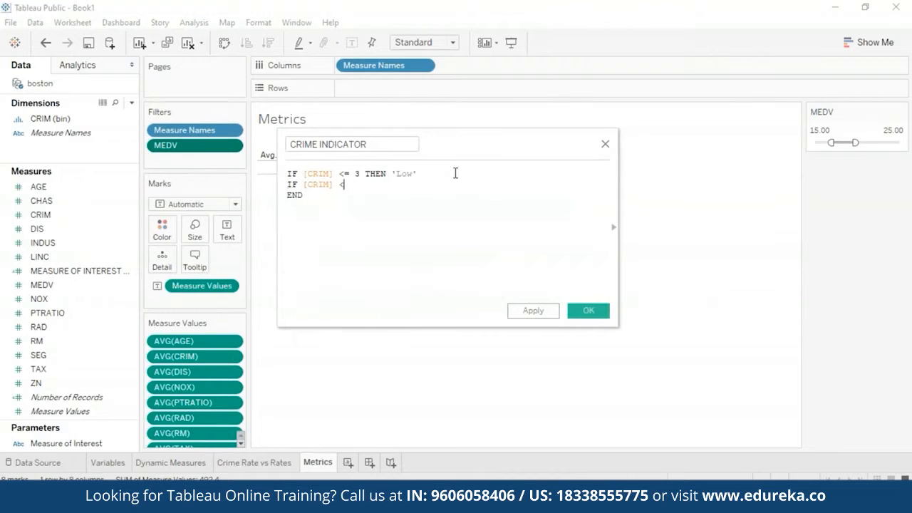
pyautogui.write("= 8 THEN 'Moderate'")
pyautogui.press('Return')
pyautogui.write('IF')
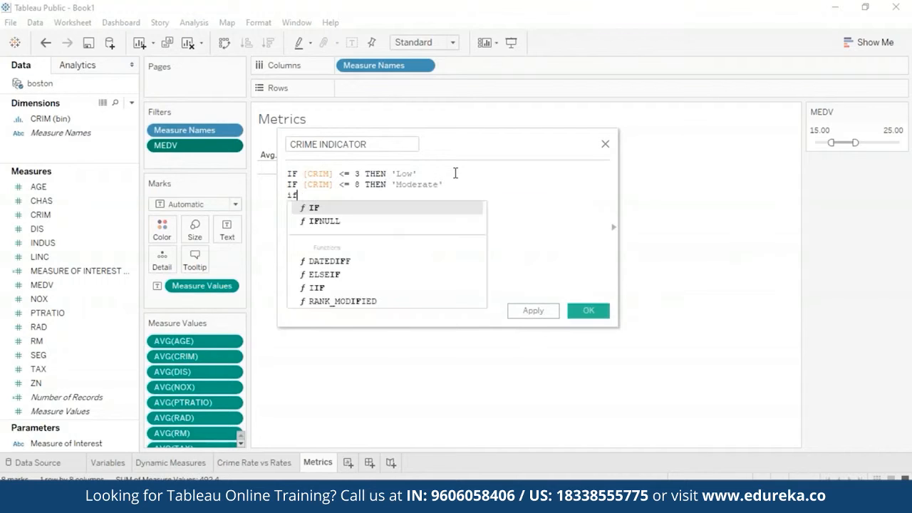
pyautogui.write(' [CRIM]')
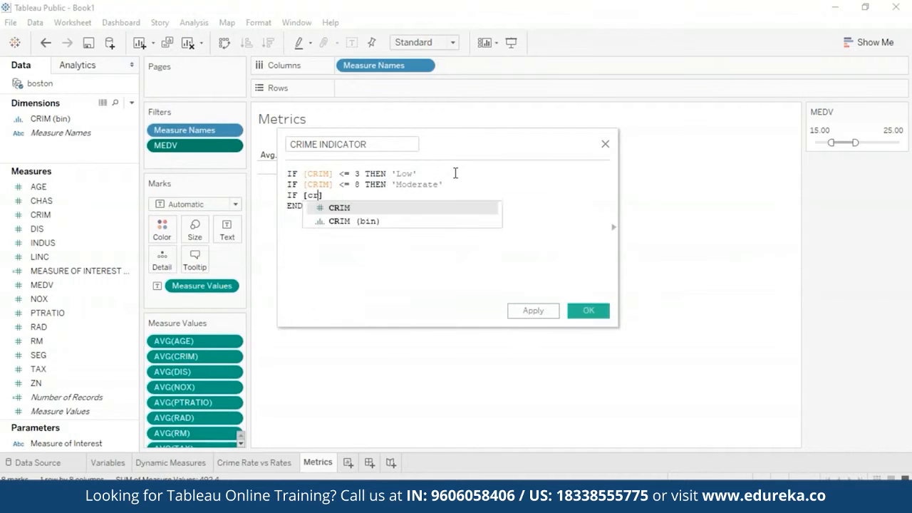
pyautogui.press('Right')
pyautogui.press('Left')
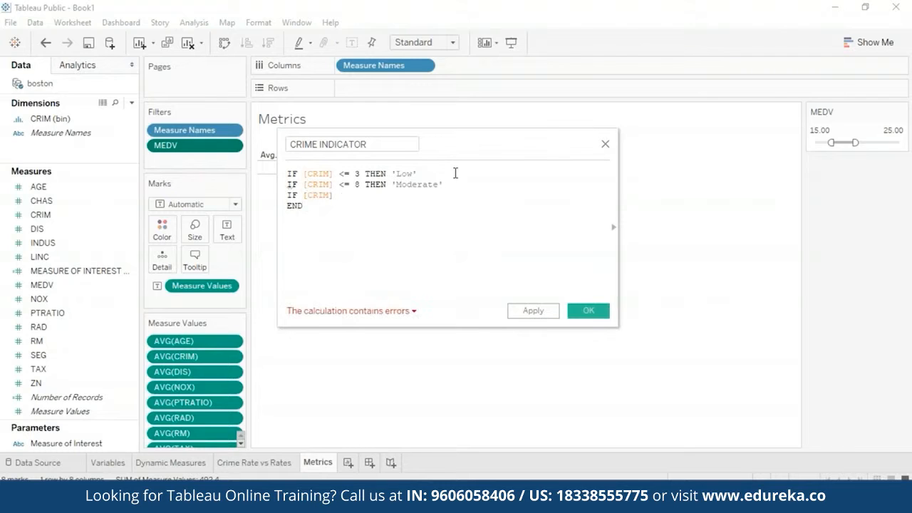
pyautogui.write('=')
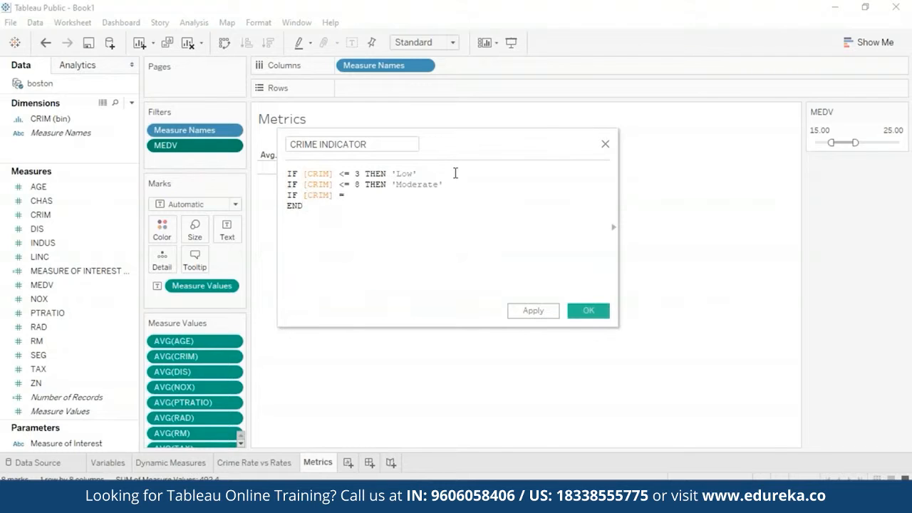
pyautogui.press('BackSpace')
pyautogui.write('>')
pyautogui.press('BackSpace')
pyautogui.press('BackSpace')
pyautogui.press('BackSpace')
pyautogui.press('BackSpace')
pyautogui.press('BackSpace')
pyautogui.press('BackSpace')
pyautogui.press('BackSpace')
pyautogui.press('BackSpace')
pyautogui.press('BackSpace')
pyautogui.press('BackSpace')
pyautogui.press('BackSpace')
# Step: Change the IF of the 'Moderate' condition to ELSEIF
pyautogui.press('Up')
pyautogui.write('ELSE')
pyautogui.press('Return')
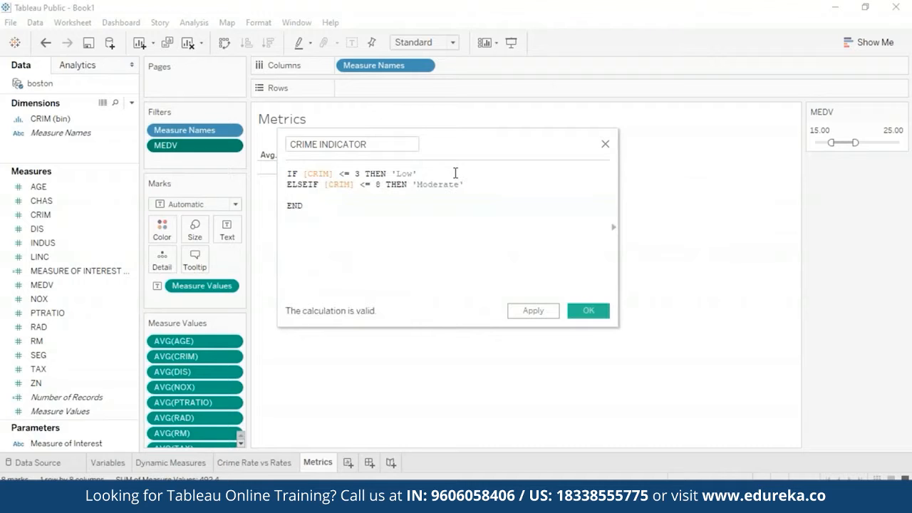
# Step: Add the fallback branch ELSE 'High' before END and save the CRIME INDICATOR calculated field
pyautogui.press('Down')
pyautogui.write('else')
pyautogui.press('Return')
pyautogui.write("'high")
pyautogui.press('Left')
pyautogui.press('Left')
pyautogui.press('Left')
pyautogui.press('BackSpace')
pyautogui.write('H')
pyautogui.press('Down')
pyautogui.click(548, 311)
pyautogui.moveTo(505, 149); pyautogui.dragTo(504, 218)
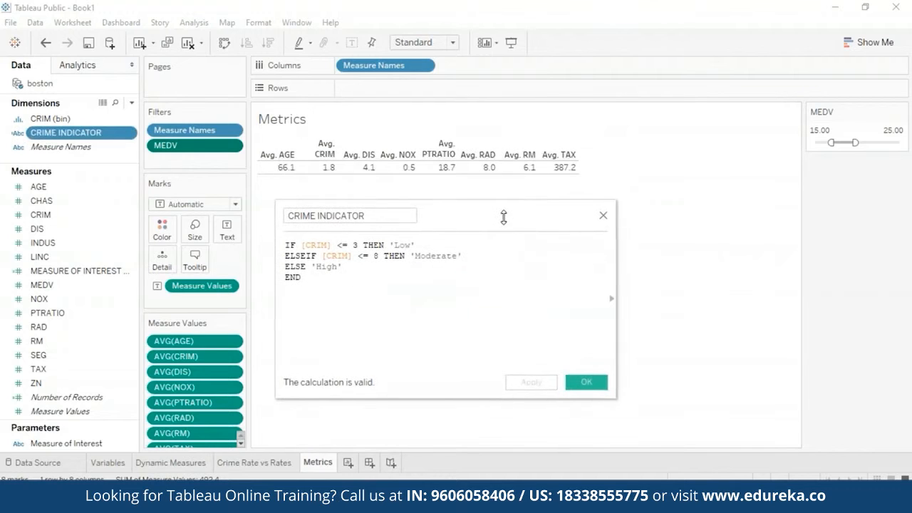
pyautogui.click(588, 380)
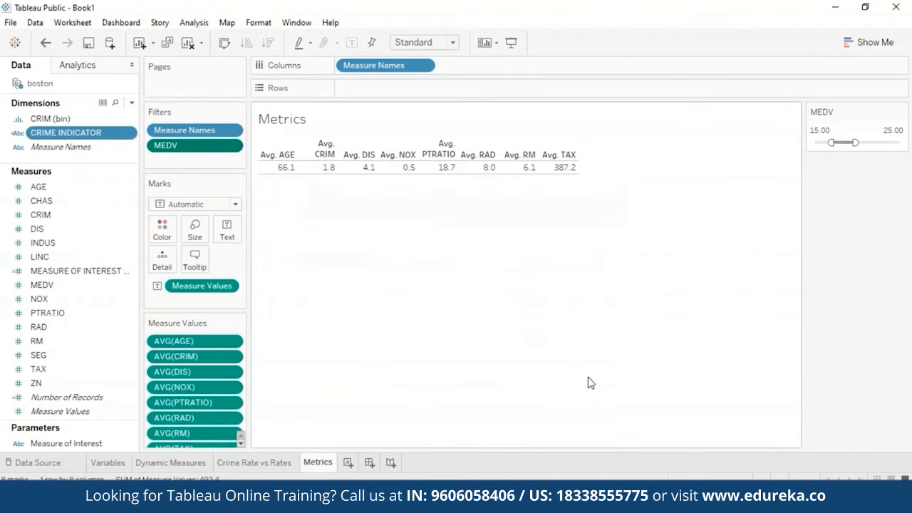
# Step: Create a new worksheet with a text table of summed MEDV by CRIME INDICATOR in rows
pyautogui.click(347, 463)
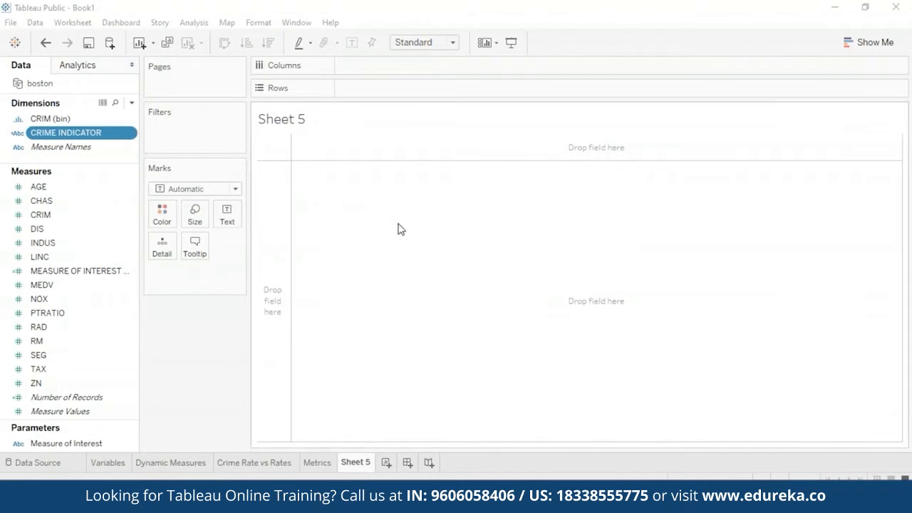
pyautogui.moveTo(83, 135); pyautogui.dragTo(456, 256)
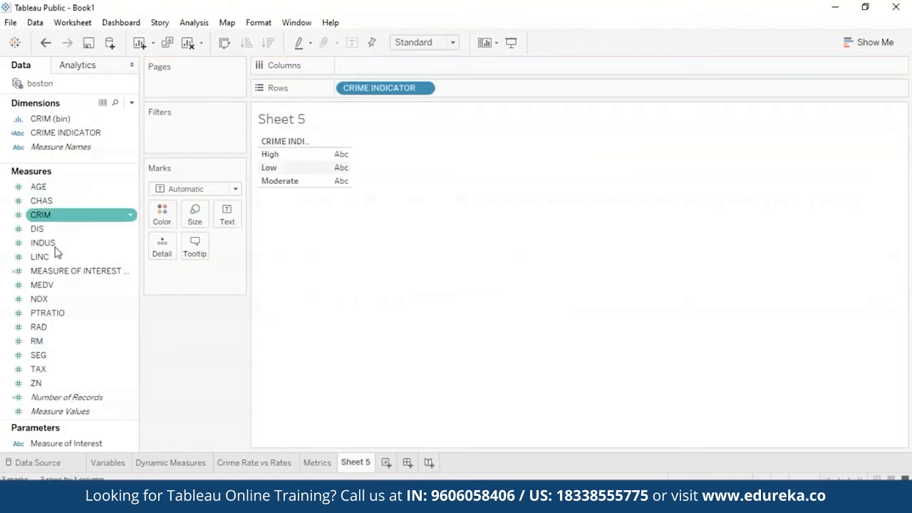
pyautogui.moveTo(33, 289); pyautogui.dragTo(340, 167)
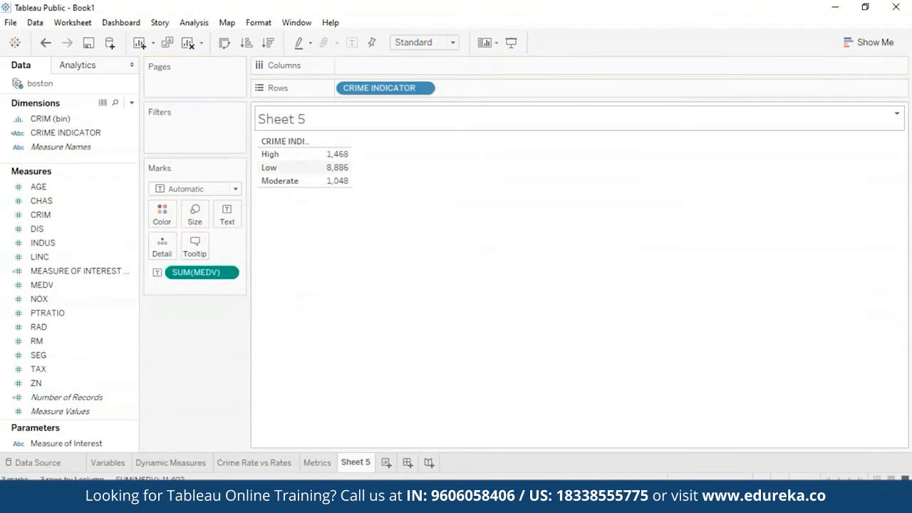
# Step: Convert the table of MEDV by CRIME INDICATOR into a pie chart
pyautogui.click(873, 47)
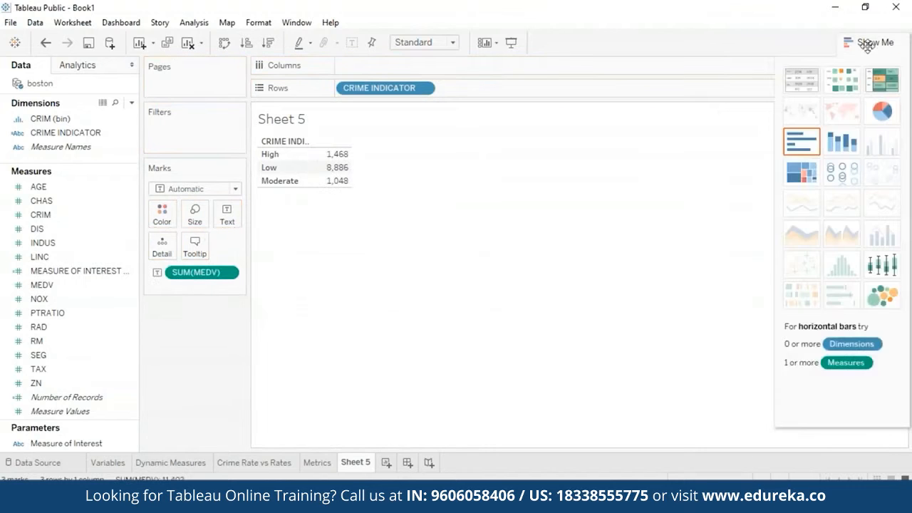
pyautogui.click(885, 110)
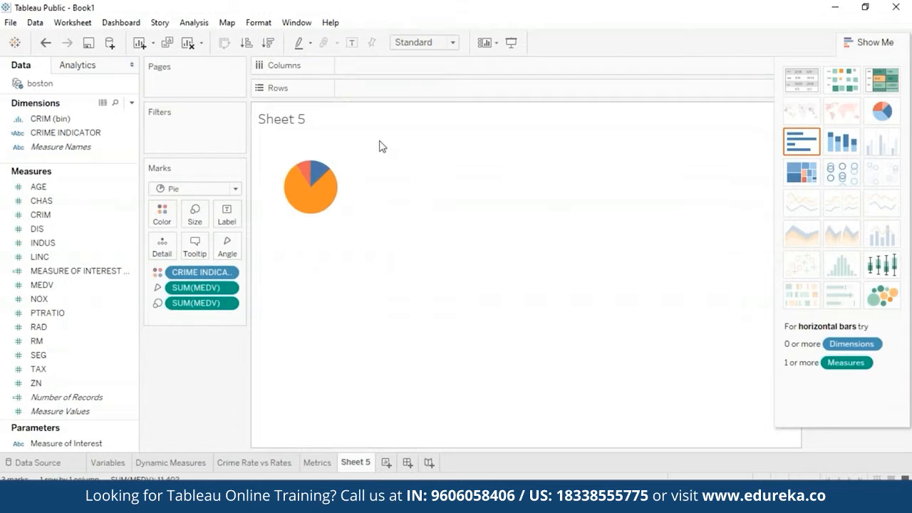
pyautogui.click(881, 41)
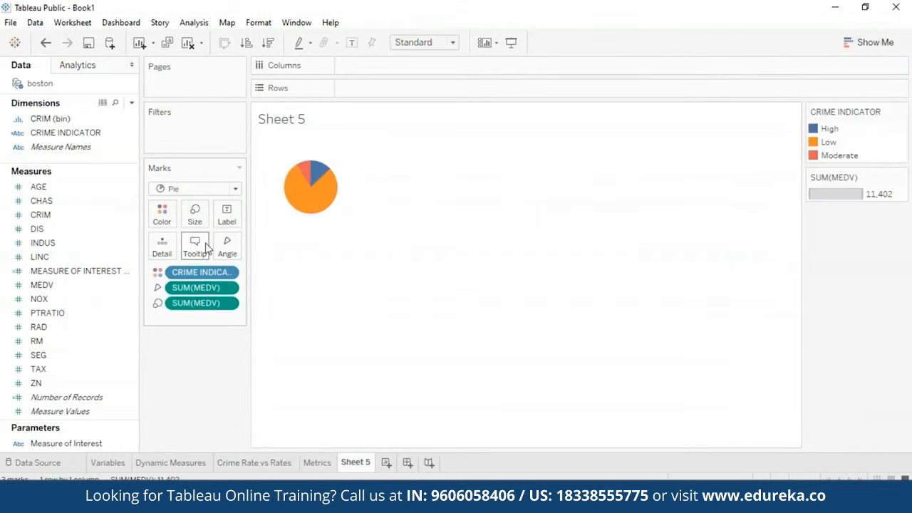
# Step: Recolour the pie's CRIME INDICATOR categories: High red, Low green and Moderate yellow
pyautogui.click(165, 214)
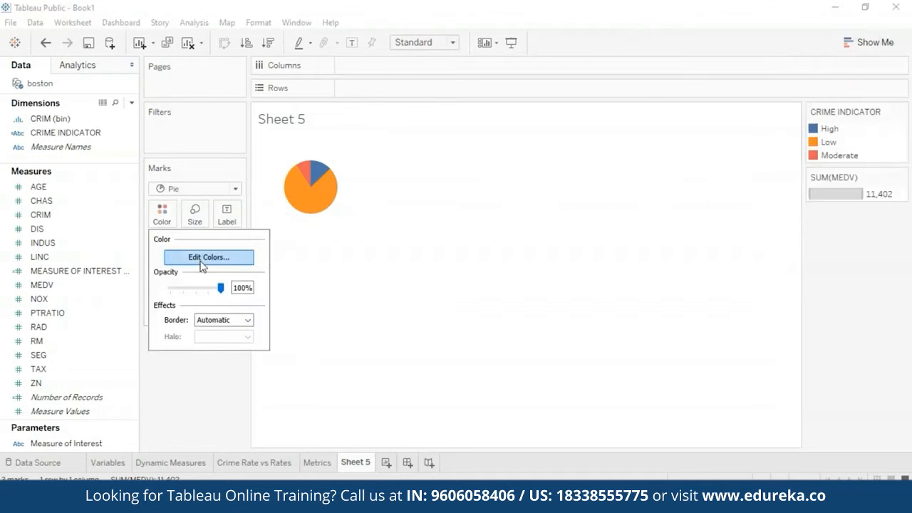
pyautogui.click(173, 258)
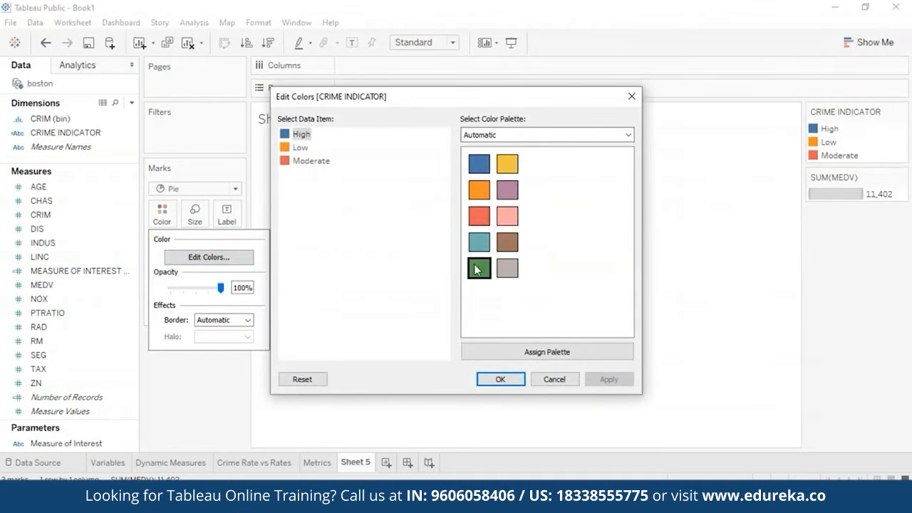
pyautogui.click(478, 217)
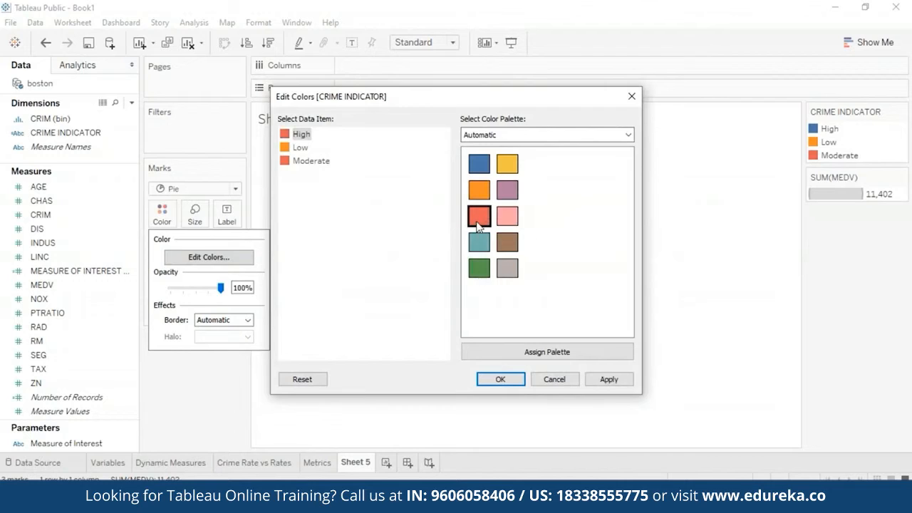
pyautogui.click(298, 148)
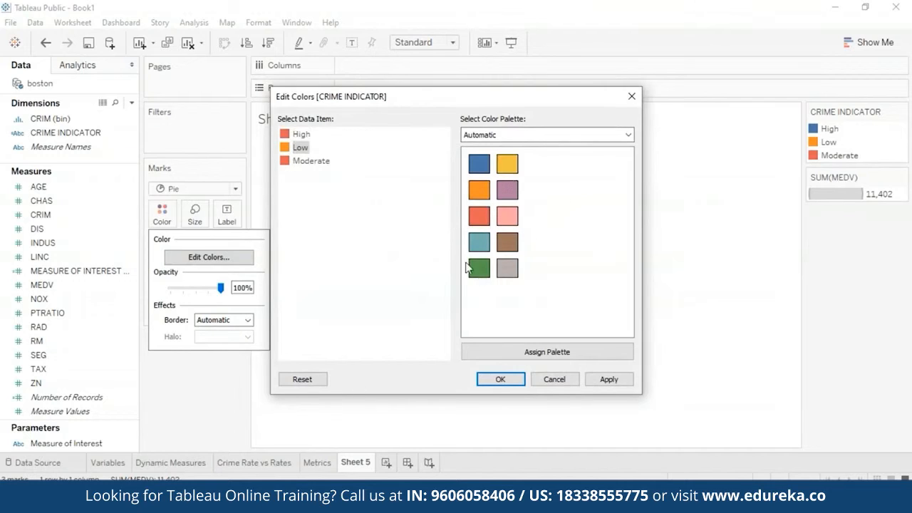
pyautogui.click(474, 275)
pyautogui.click(293, 162)
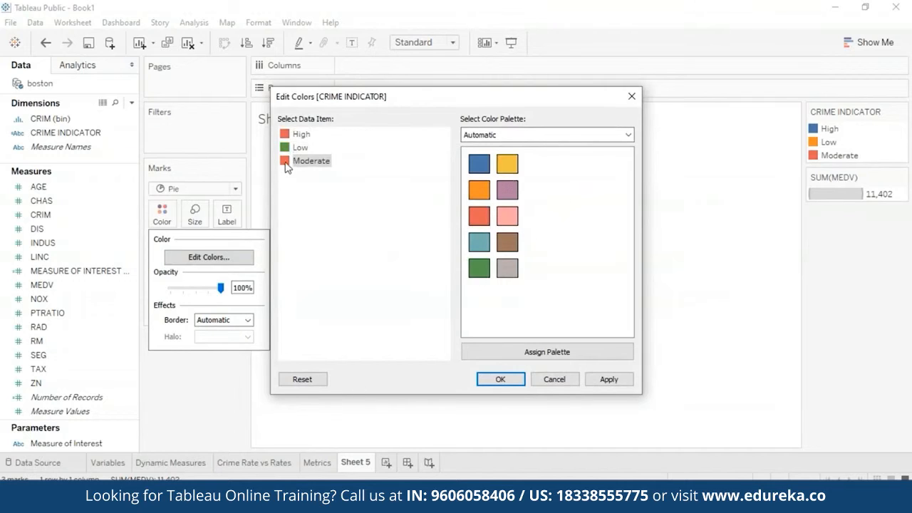
pyautogui.click(502, 165)
pyautogui.click(609, 379)
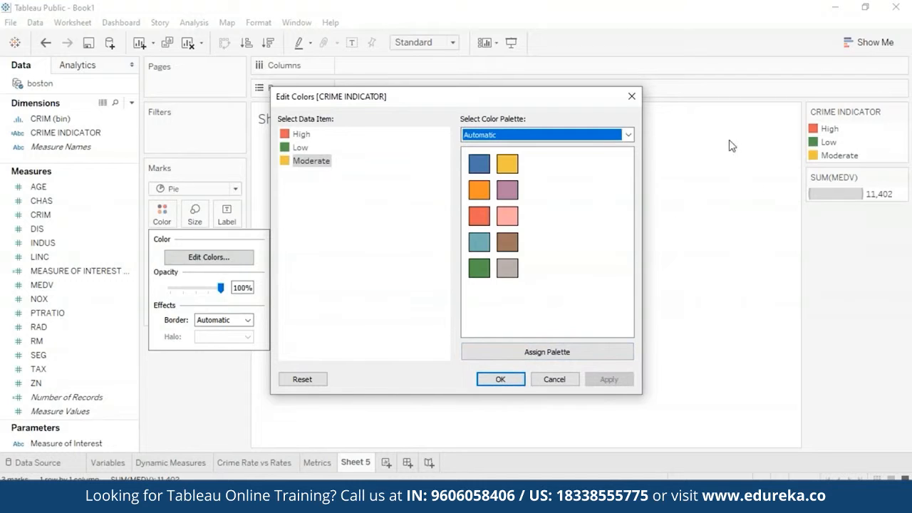
pyautogui.click(507, 378)
# Step: Add a MEDV filter on all values from 5 to 50 to the pie chart and show its range slider
pyautogui.rightClick(127, 287)
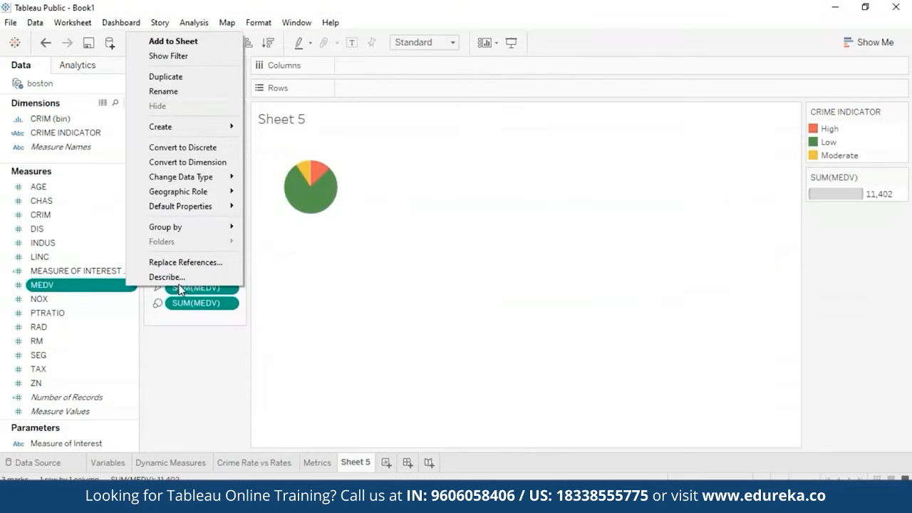
pyautogui.click(207, 64)
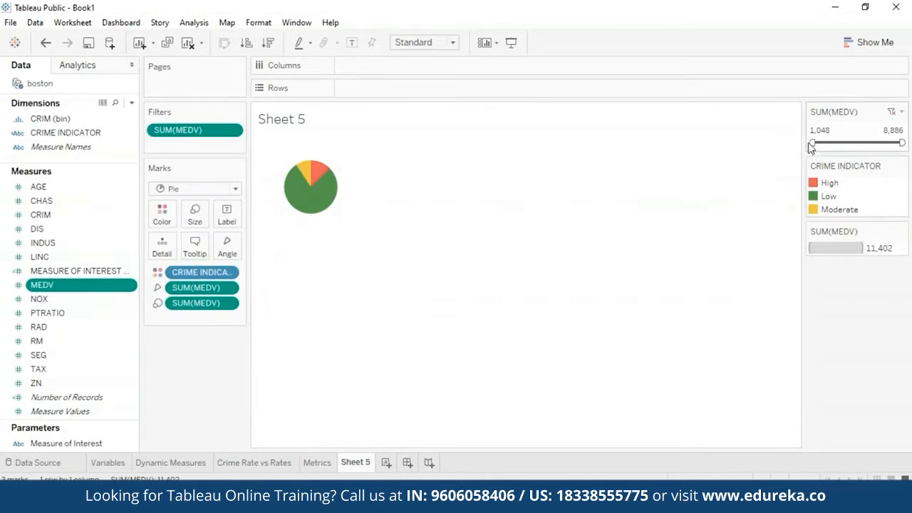
pyautogui.rightClick(235, 130)
pyautogui.click(295, 213)
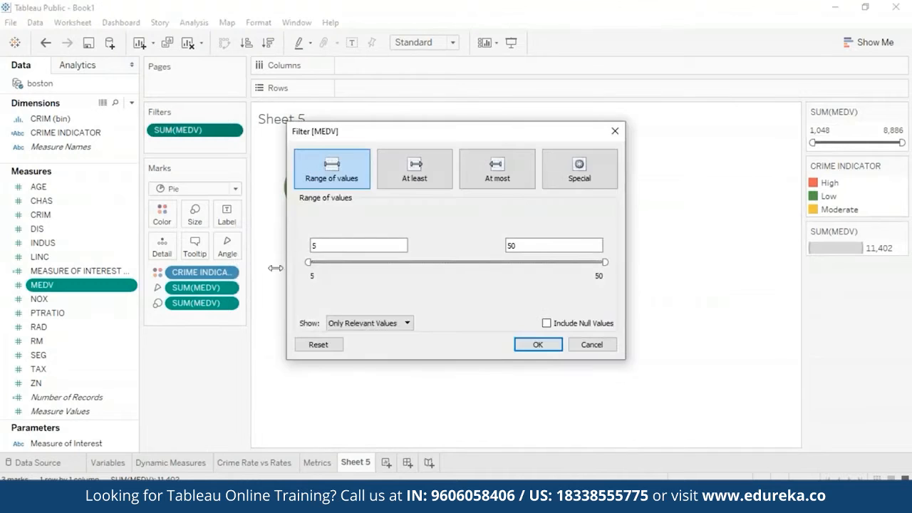
pyautogui.click(537, 344)
pyautogui.rightClick(233, 132)
pyautogui.click(297, 246)
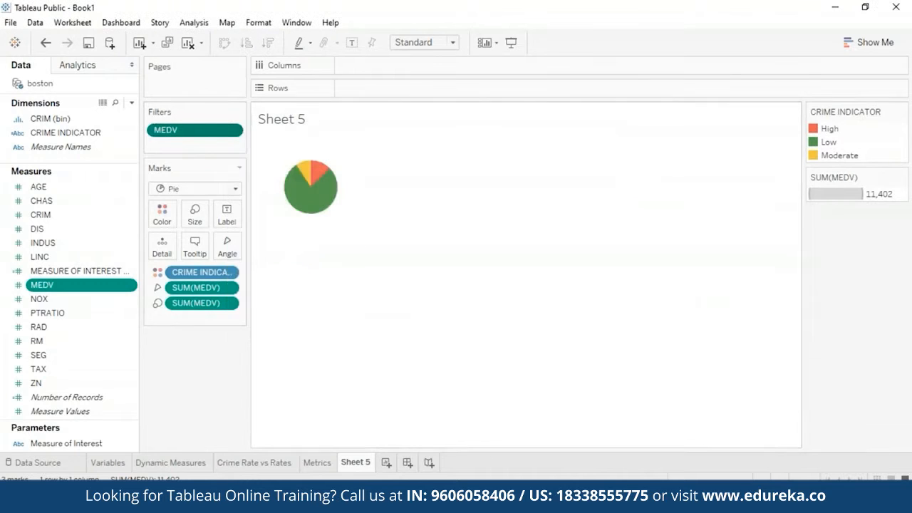
pyautogui.rightClick(234, 133)
pyautogui.click(271, 160)
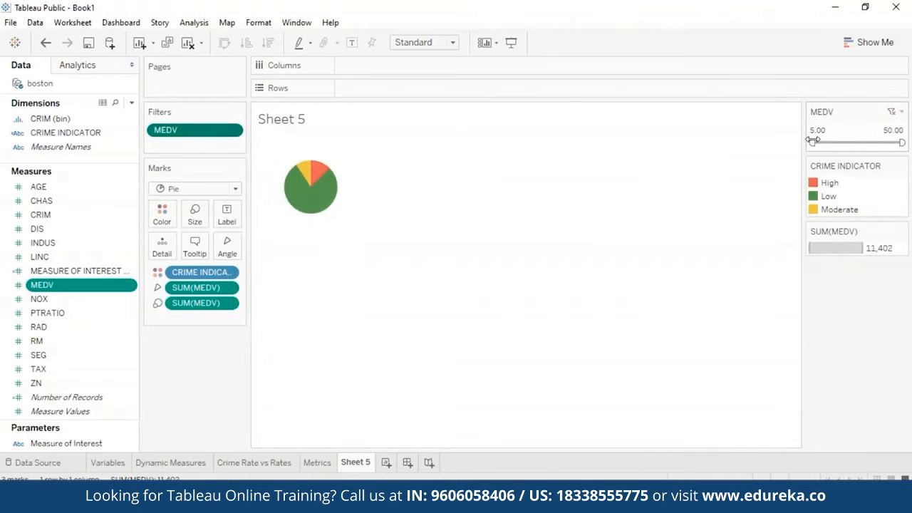
# Step: Narrow the MEDV filter range from both ends and inspect the pie chart's crime slices
pyautogui.moveTo(813, 142); pyautogui.dragTo(831, 142)
pyautogui.moveTo(902, 142); pyautogui.dragTo(855, 142)
pyautogui.moveTo(314, 181)
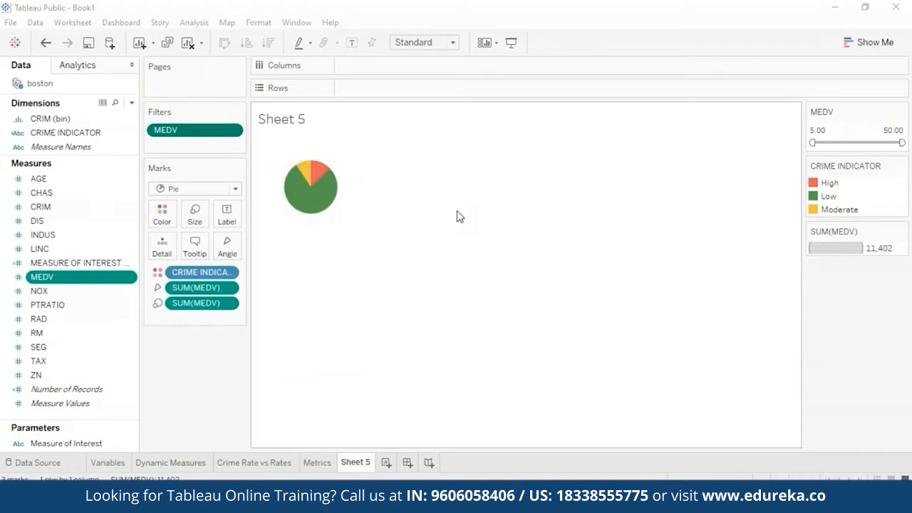
# Step: Rename the pie chart worksheet as Crime indicators
pyautogui.rightClick(367, 465)
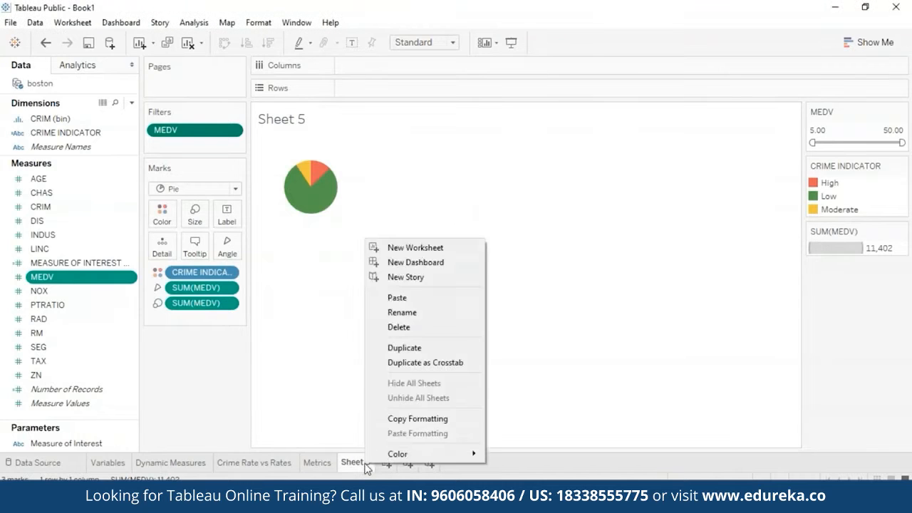
pyautogui.click(442, 313)
pyautogui.press('BackSpace')
pyautogui.write('Crime indicators')
pyautogui.press('Return')
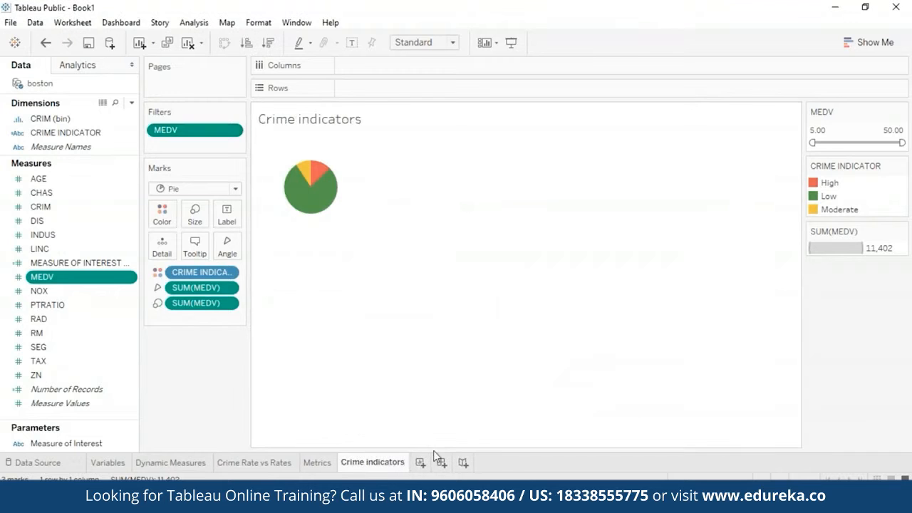
# Step: Add a new worksheet after the Crime indicators sheet and rename it Equation
pyautogui.click(421, 462)
pyautogui.rightClick(424, 461)
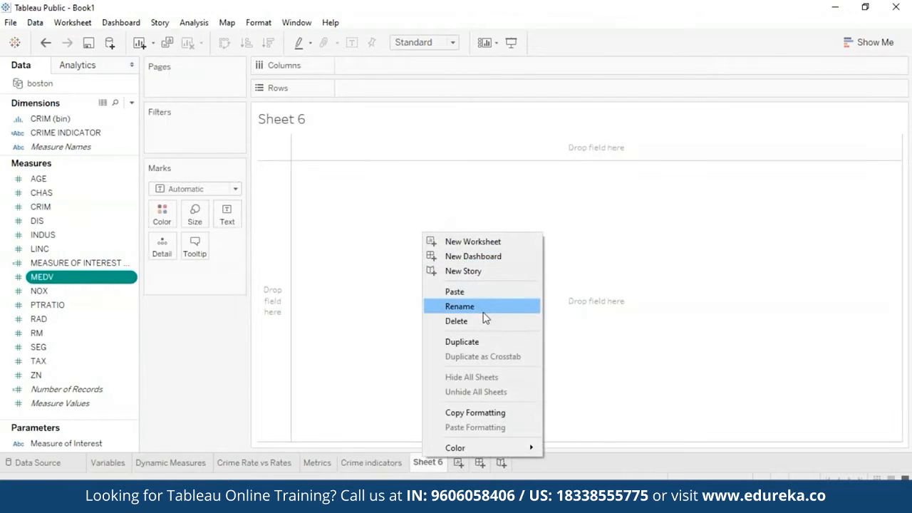
pyautogui.click(483, 308)
pyautogui.write('Equation')
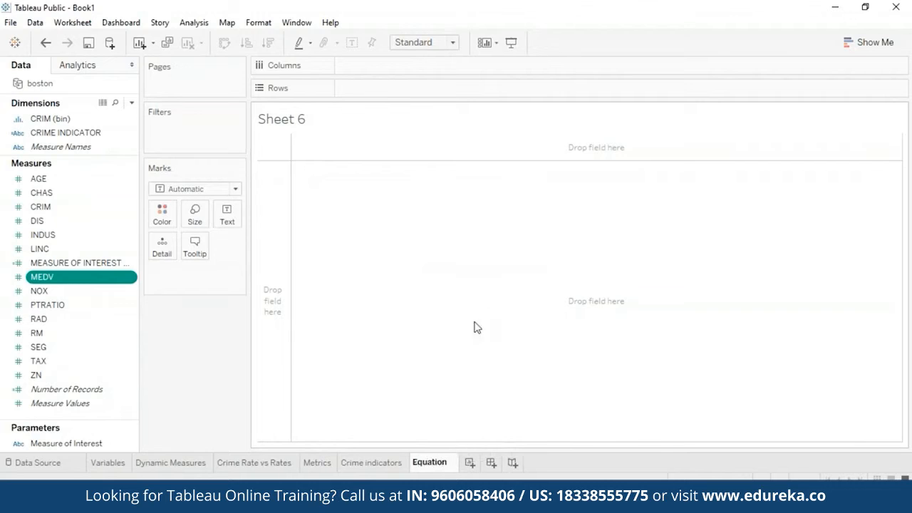
pyautogui.press('Return')
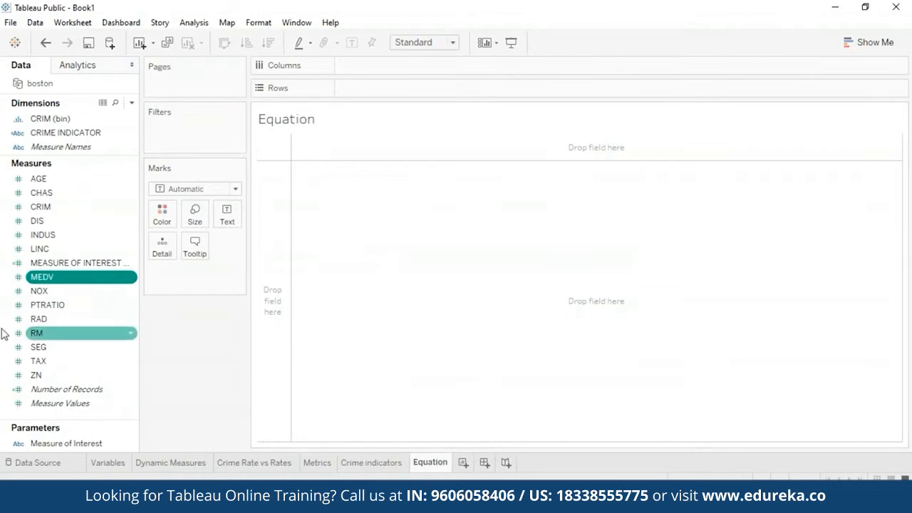
# Step: Plot a scatter chart of unaggregated values with MEDV on columns and CRIM on rows
pyautogui.moveTo(55, 278); pyautogui.dragTo(391, 67)
pyautogui.click(45, 208)
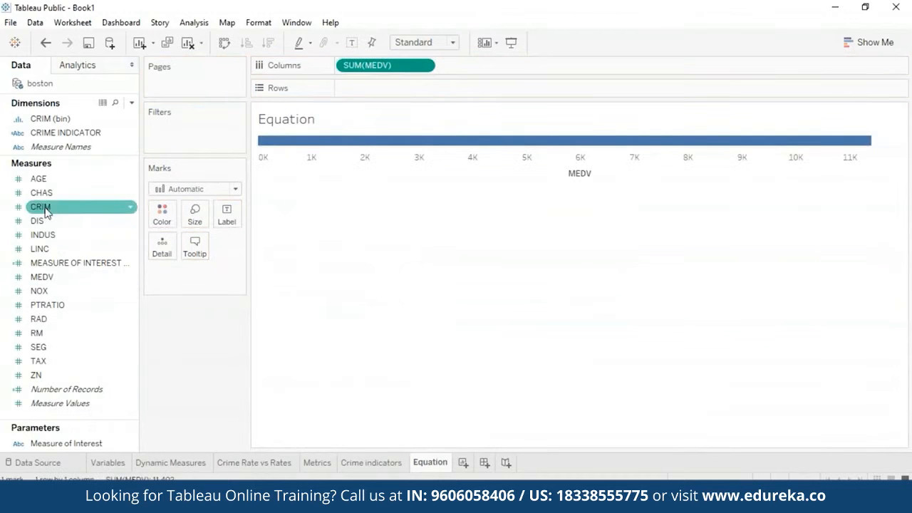
pyautogui.moveTo(47, 212); pyautogui.dragTo(374, 89)
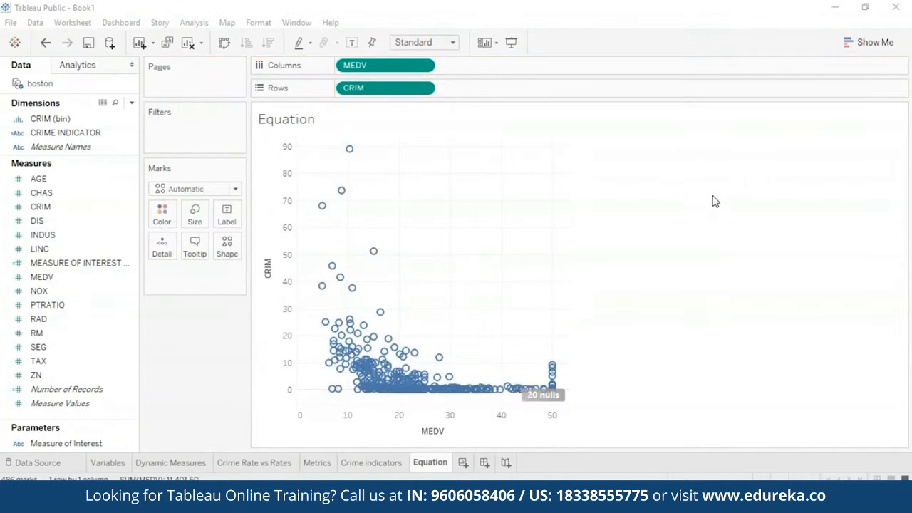
# Step: Add a logarithmic trend line to the CRIM versus MEDV scatter plot
pyautogui.click(84, 66)
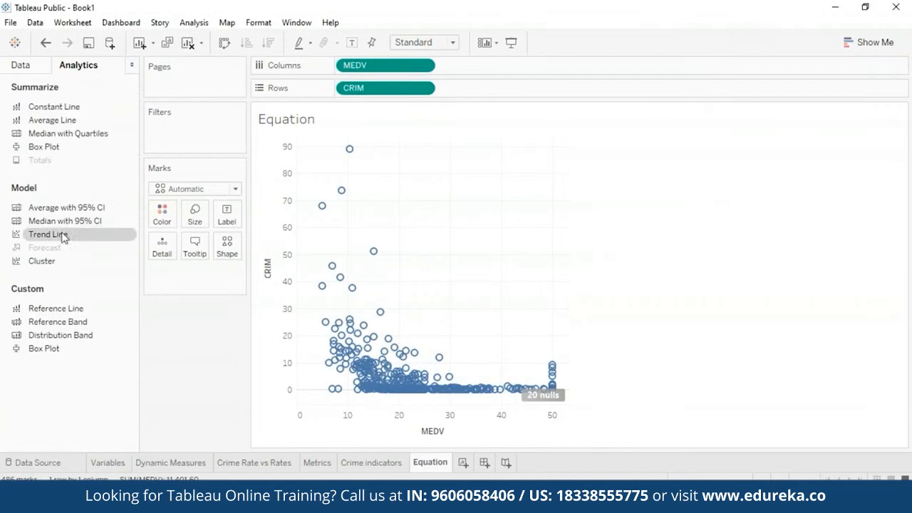
pyautogui.moveTo(48, 237); pyautogui.dragTo(449, 156)
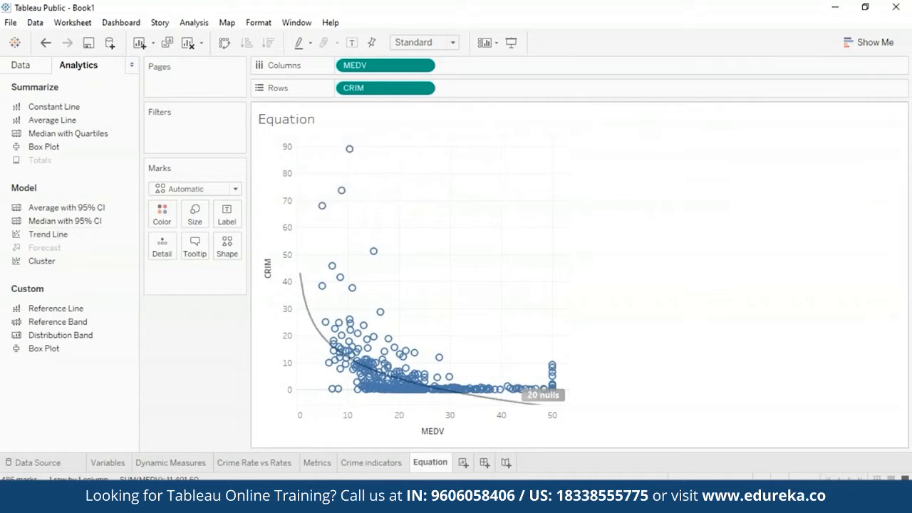
pyautogui.moveTo(530, 410)
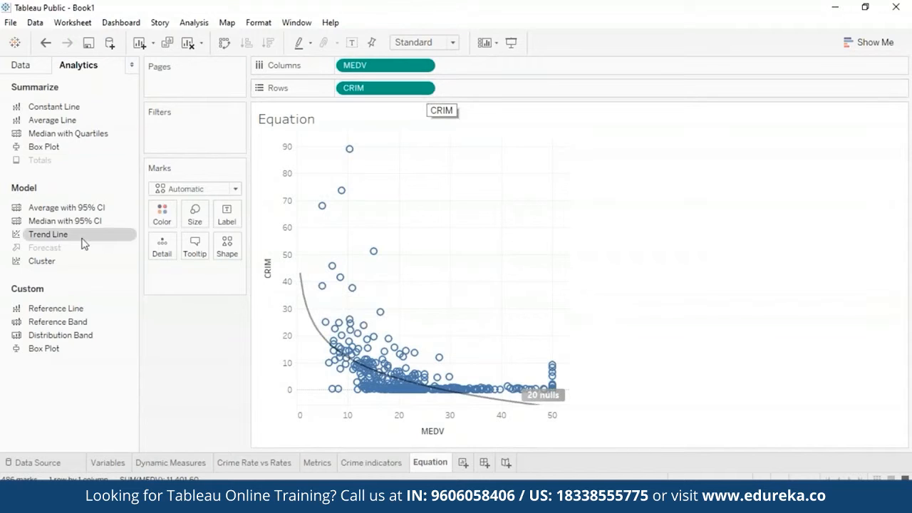
# Step: Replace CRIM with NOX on rows, then swap the axes so NOX is on columns and MEDV on rows
pyautogui.click(18, 66)
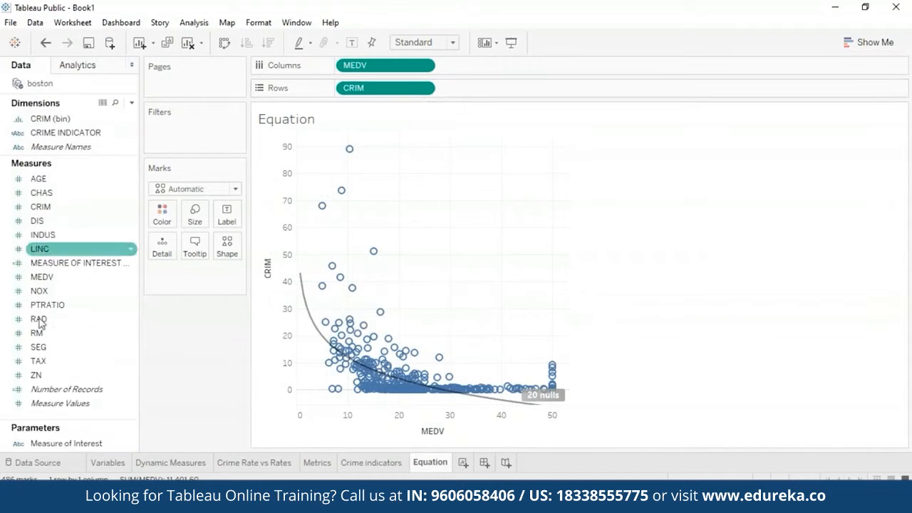
pyautogui.moveTo(51, 297); pyautogui.dragTo(455, 91)
pyautogui.click(423, 88)
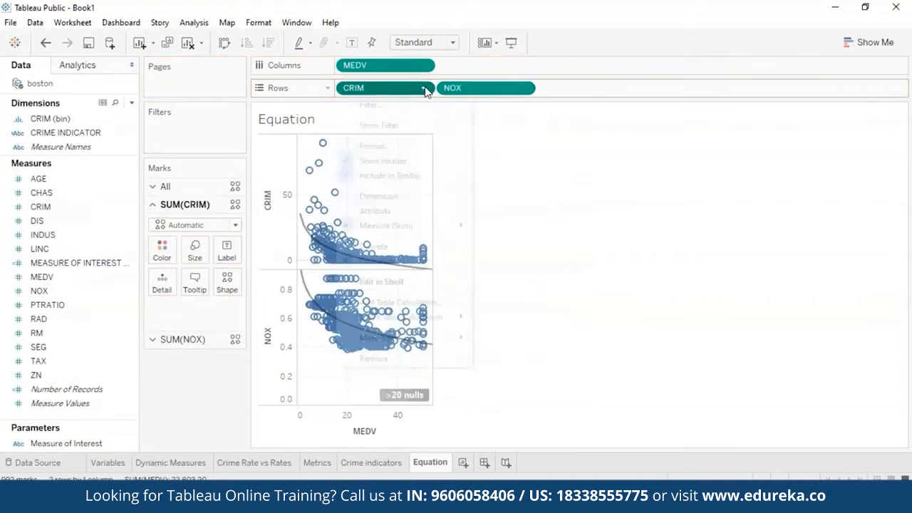
pyautogui.click(378, 358)
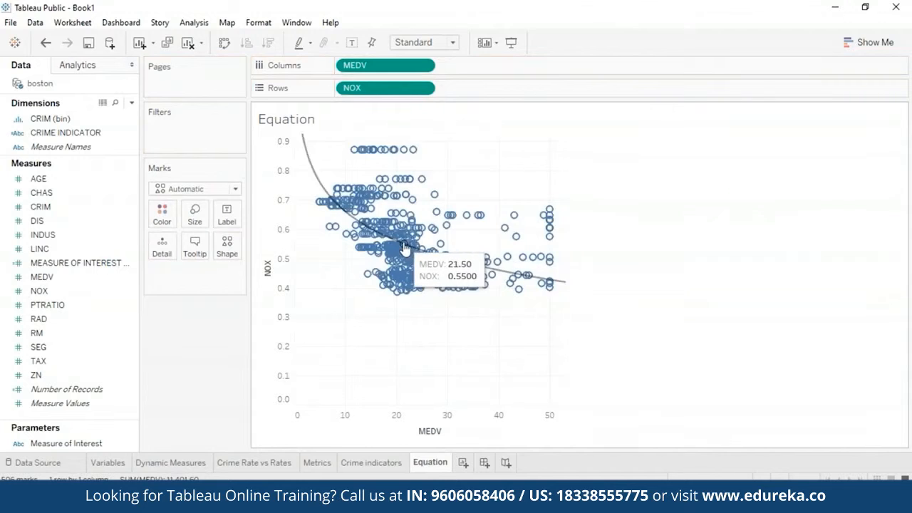
pyautogui.moveTo(321, 182)
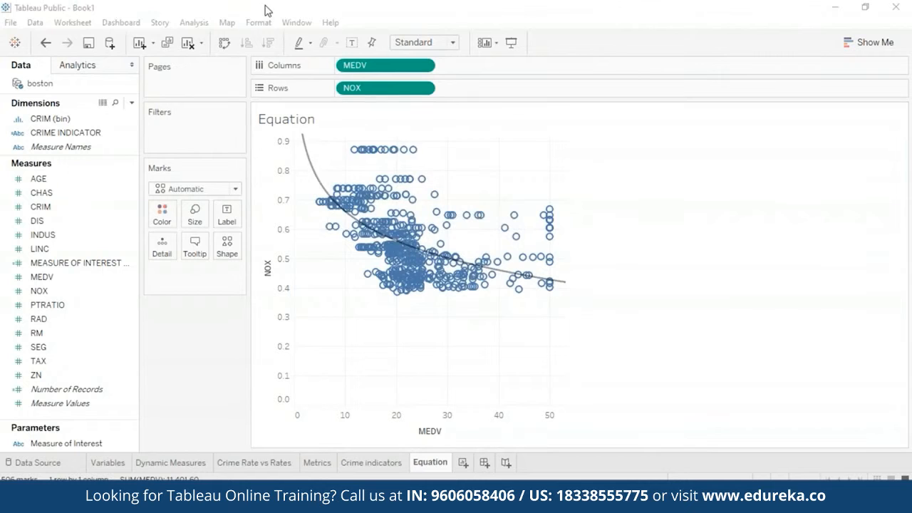
pyautogui.click(224, 43)
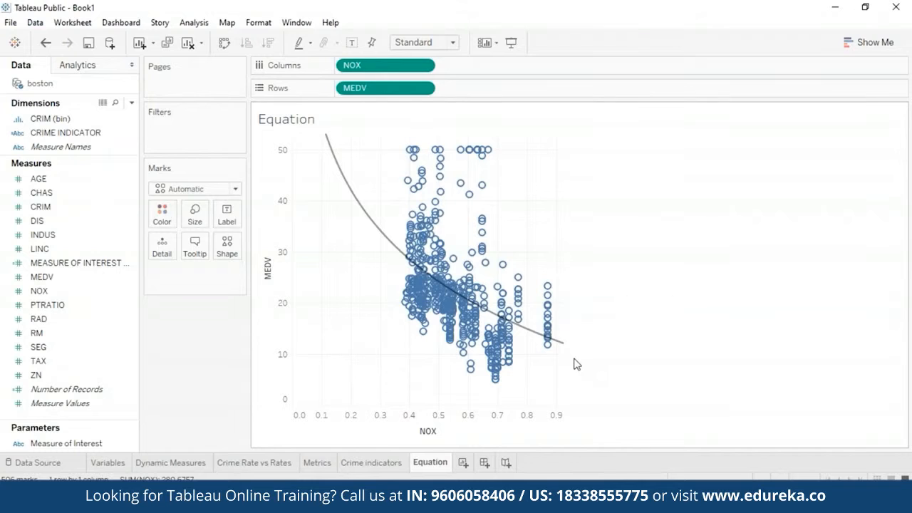
# Step: Change the trend line's model type to Linear and inspect its equation, R-squared and P-value
pyautogui.rightClick(356, 200)
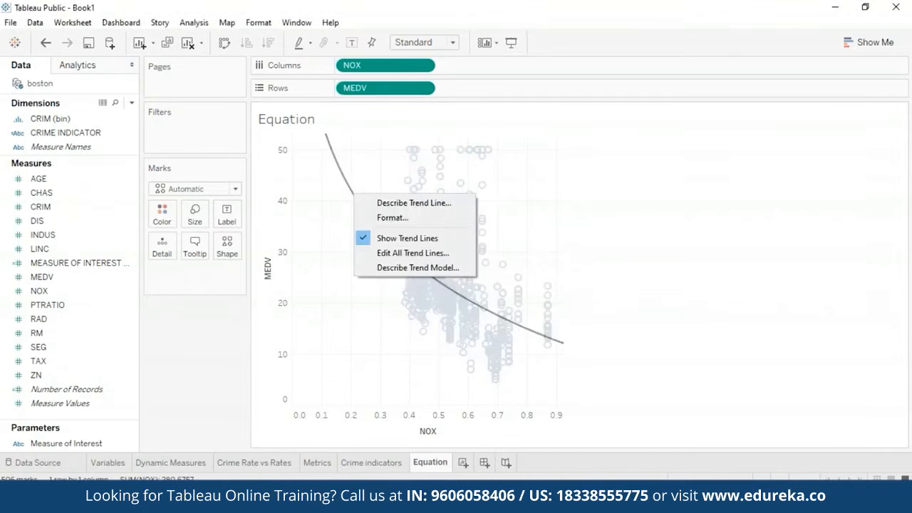
pyautogui.click(407, 254)
pyautogui.click(356, 130)
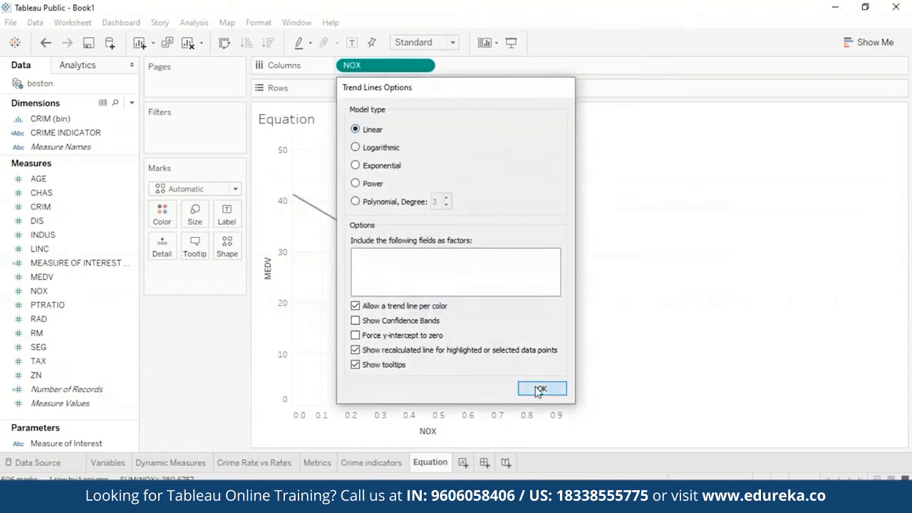
pyautogui.click(540, 389)
pyautogui.moveTo(384, 247)
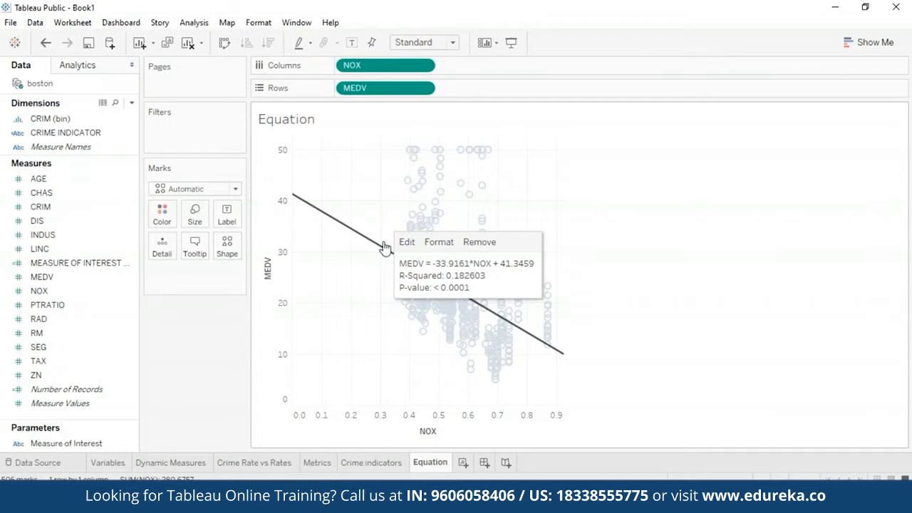
pyautogui.click(591, 205)
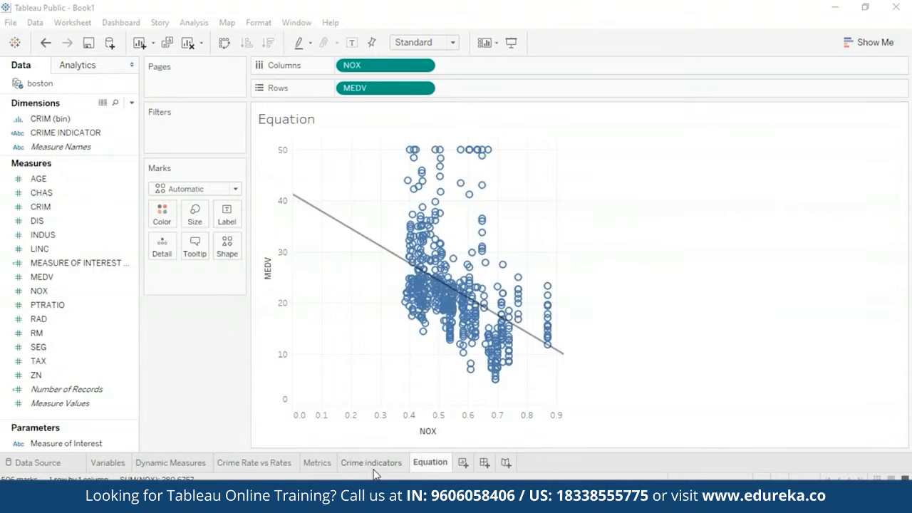
pyautogui.moveTo(532, 332)
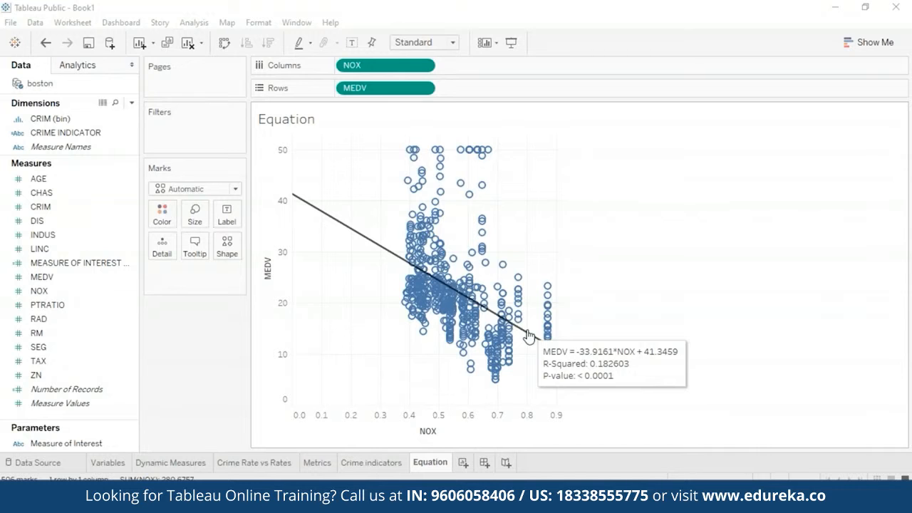
# Step: Review the Crime indicators, Metrics, Crime Rate vs Rates, Dynamic Measures and Variables worksheets in turn
pyautogui.click(367, 468)
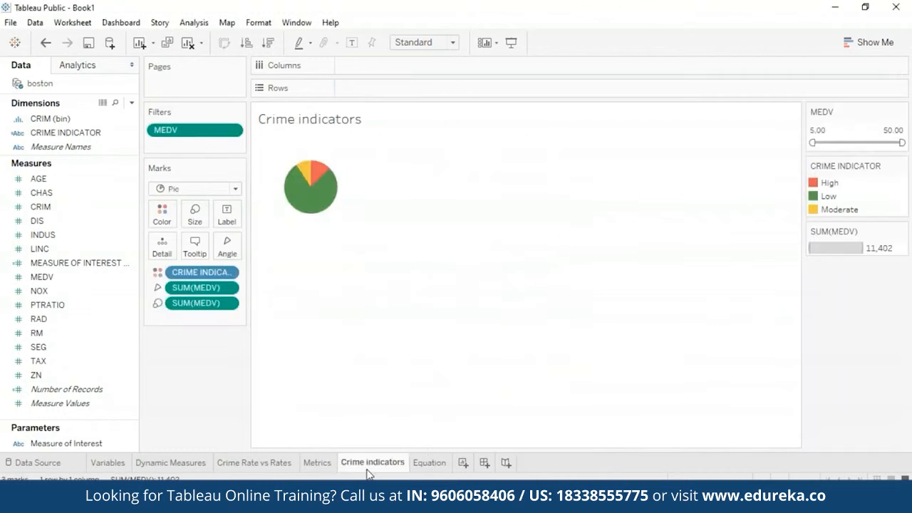
pyautogui.click(320, 463)
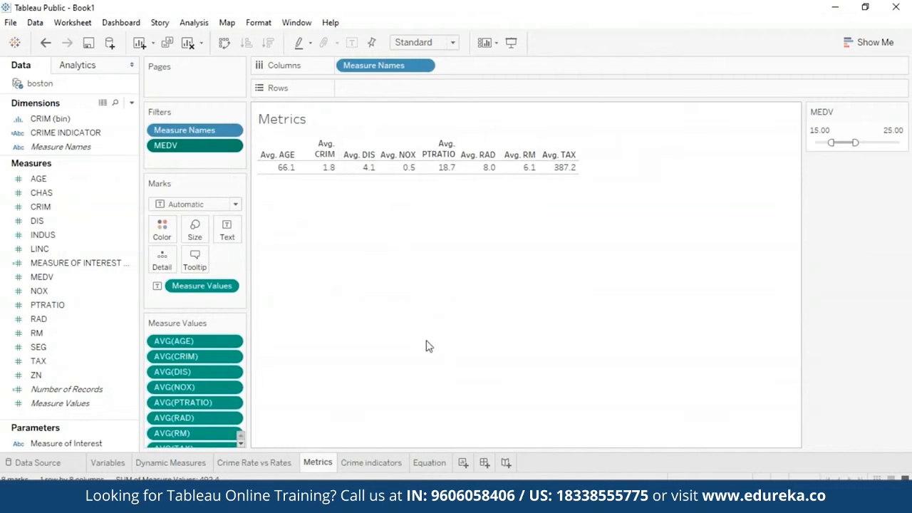
pyautogui.moveTo(324, 459)
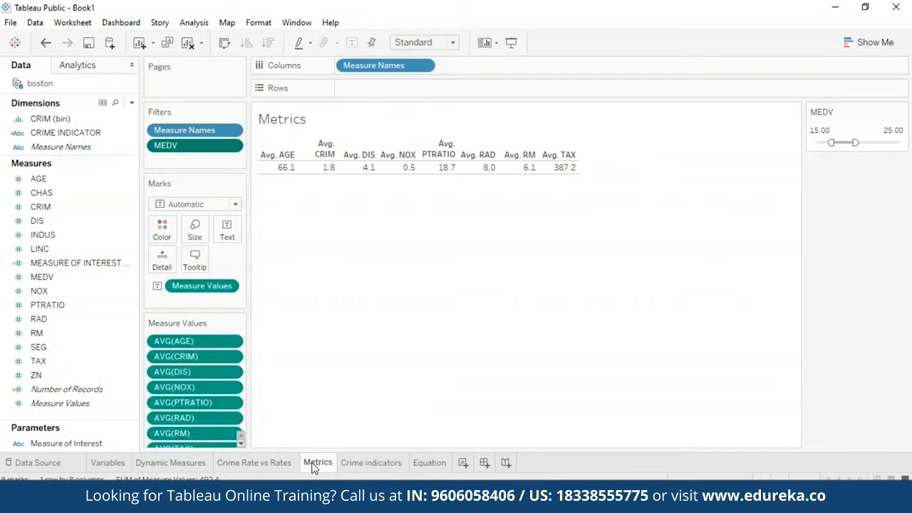
pyautogui.click(258, 464)
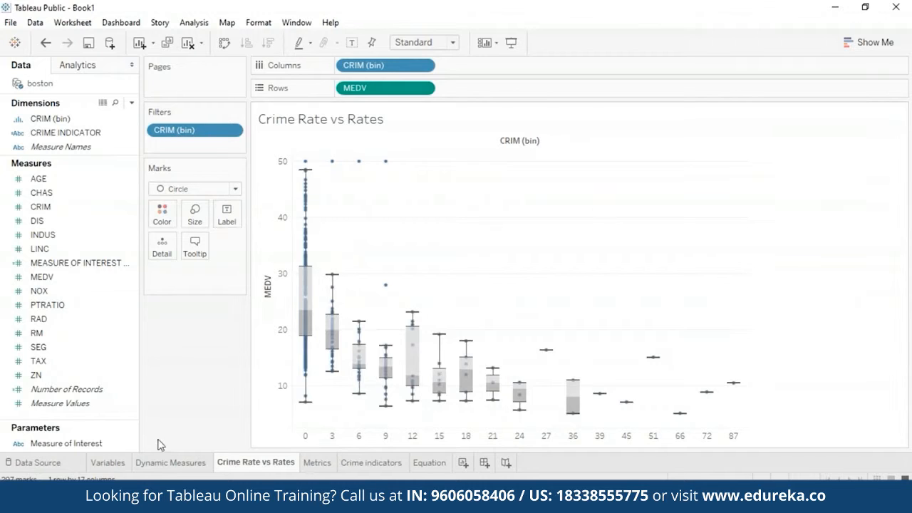
pyautogui.click(162, 464)
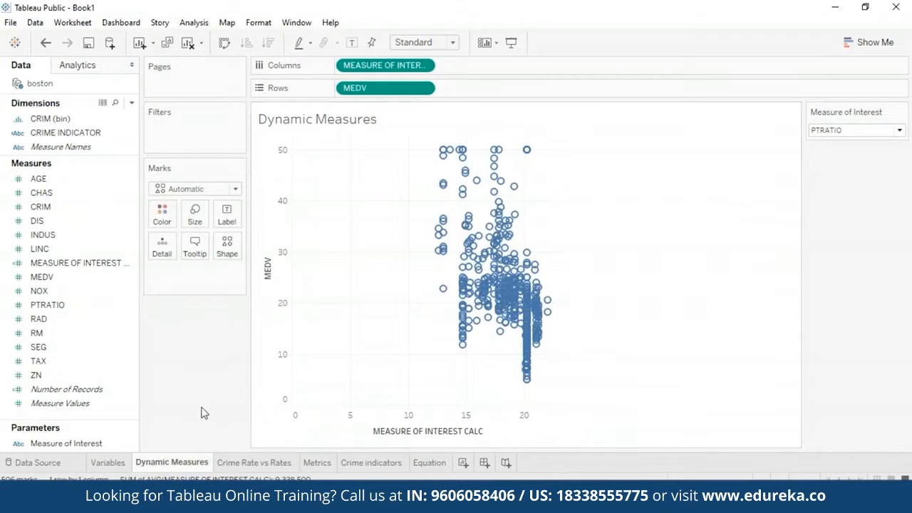
pyautogui.click(107, 464)
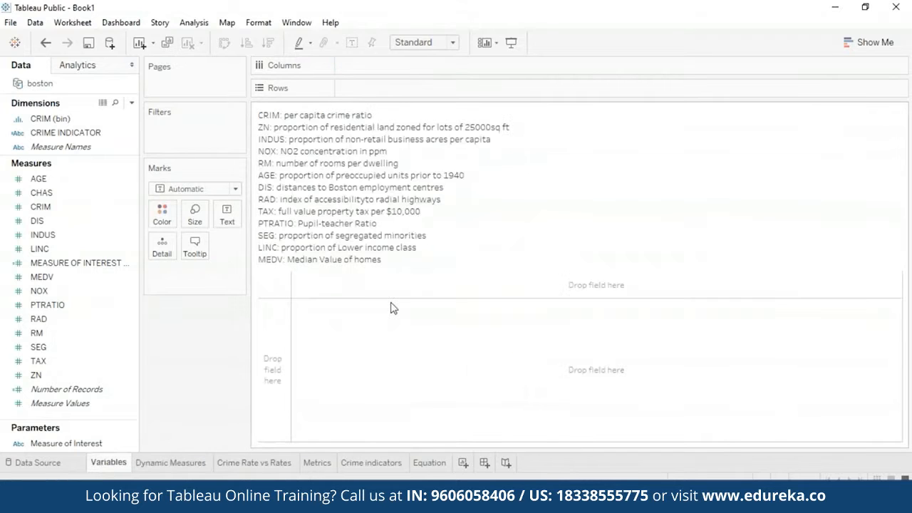